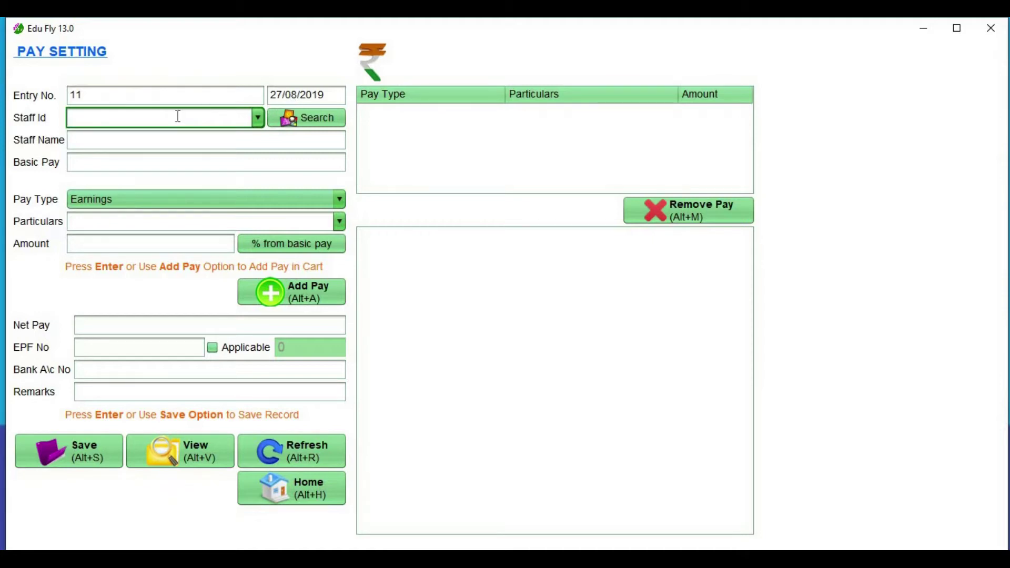
- Enter the transport driver's staff ID in pay entry 11, auto-filling his 8000 basic pay
text(1010)
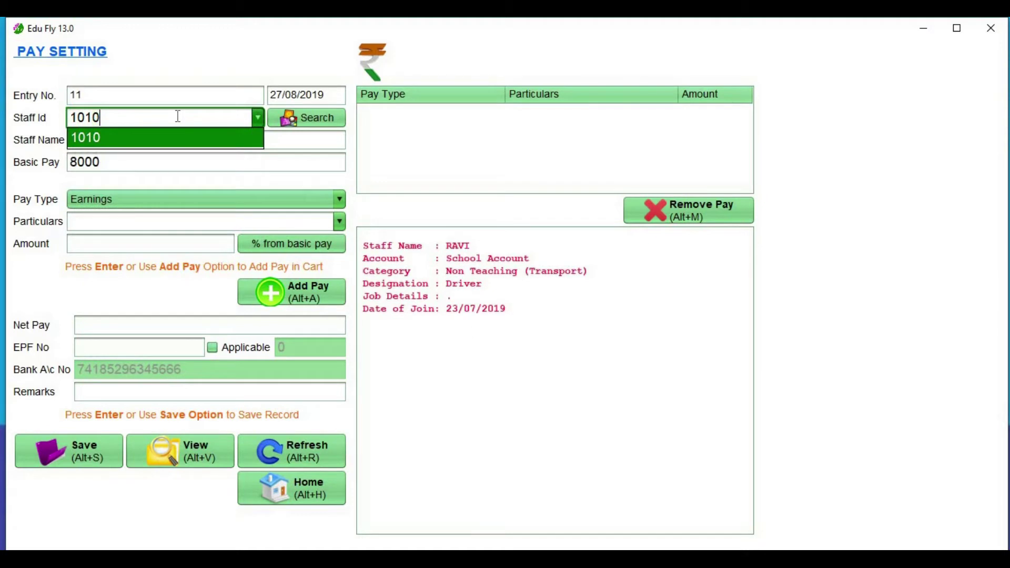
key(Return)
key(Return)
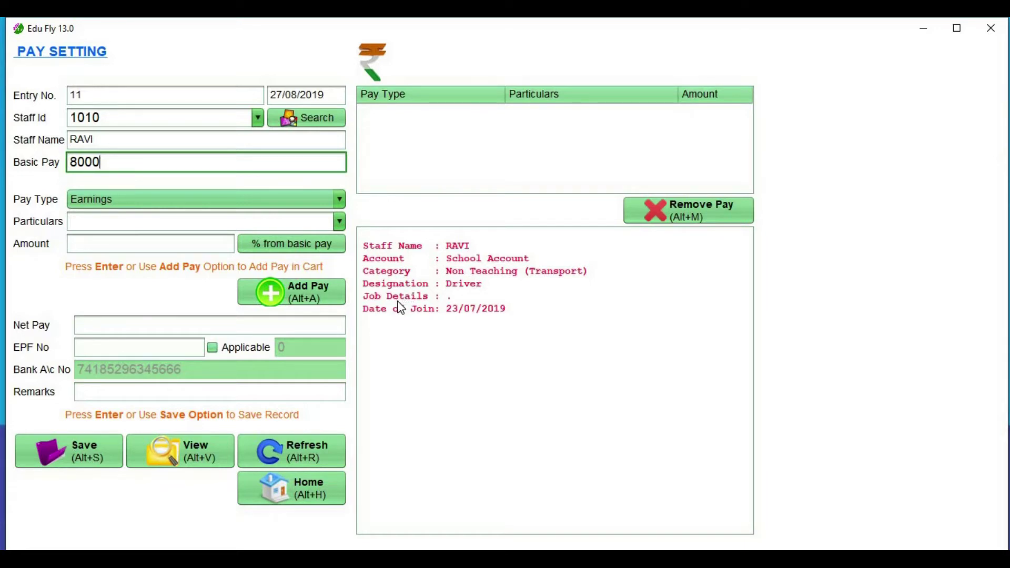
- Add an HRA line of 1000 under Dedeuctions, bringing the driver's net pay to 7000
click(126, 196)
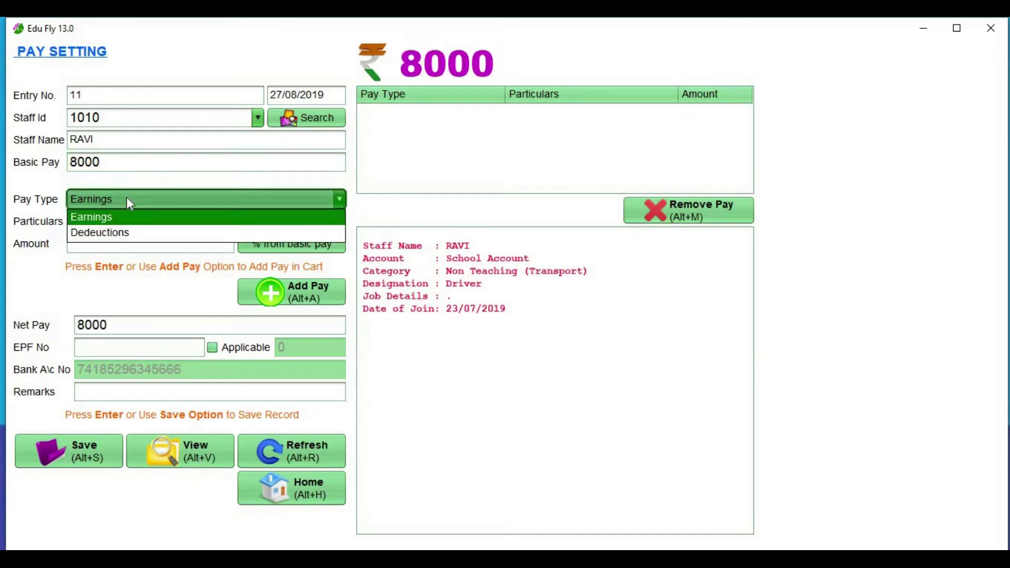
click(122, 231)
click(118, 225)
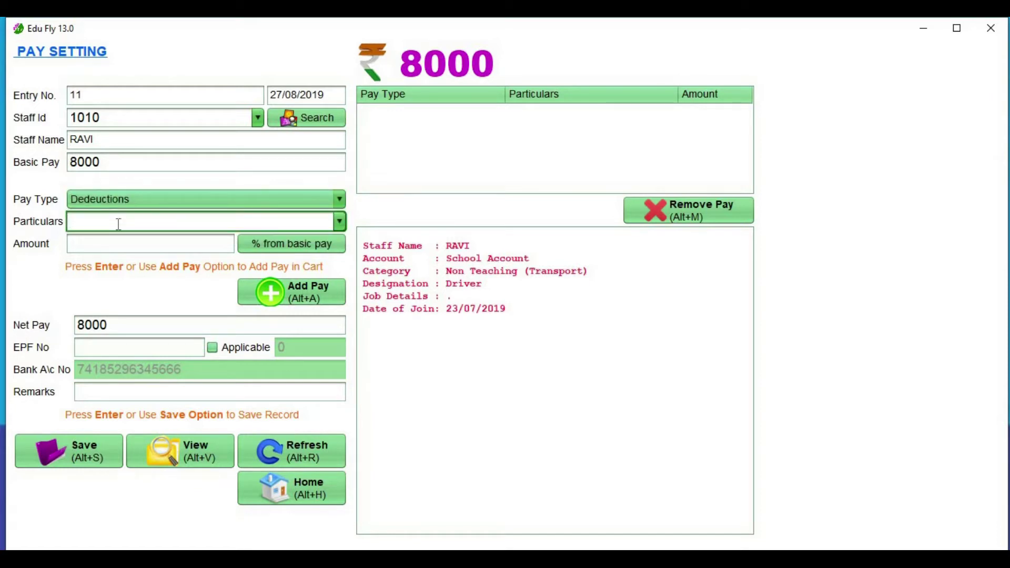
text(HRA)
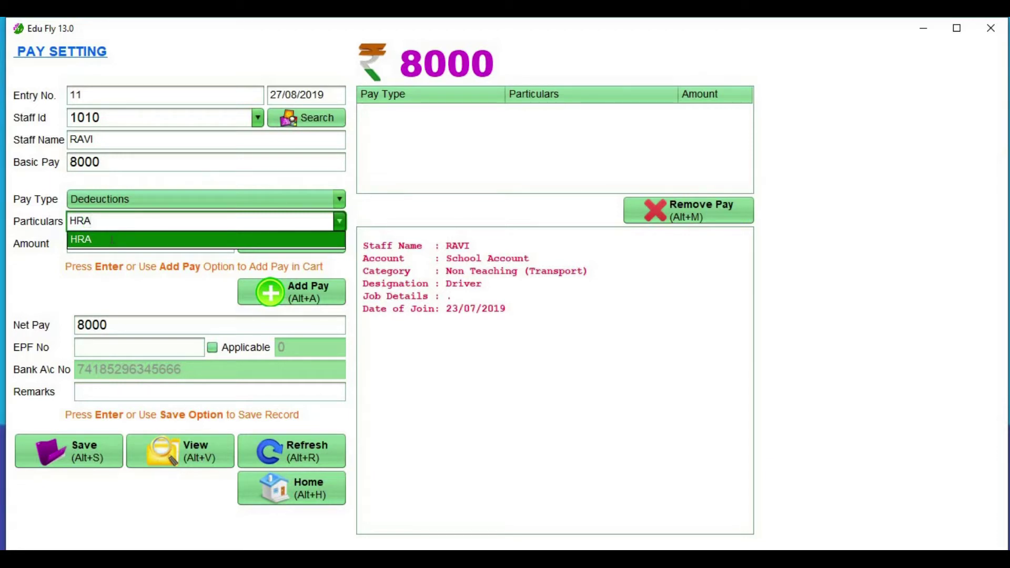
click(109, 237)
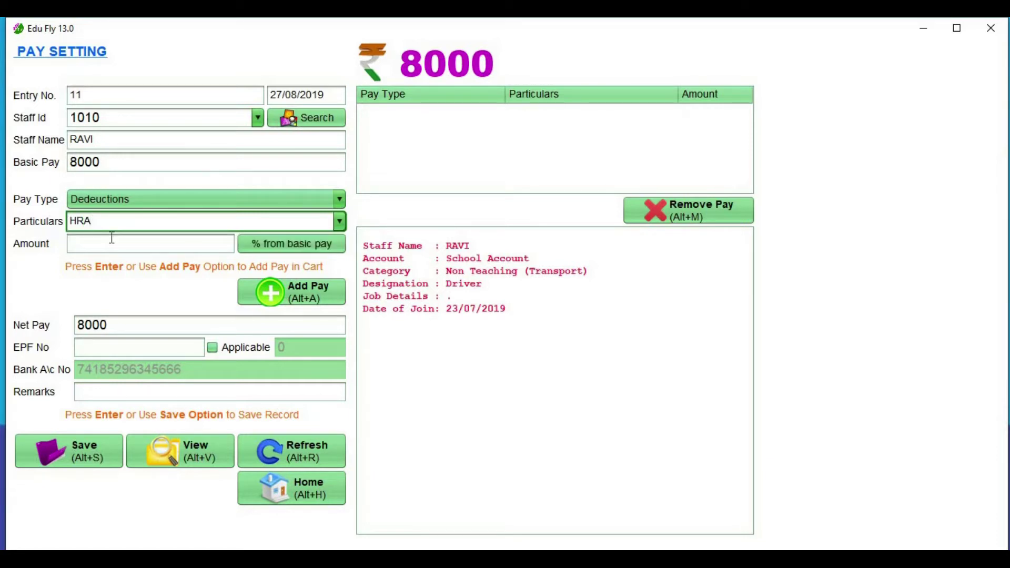
click(111, 247)
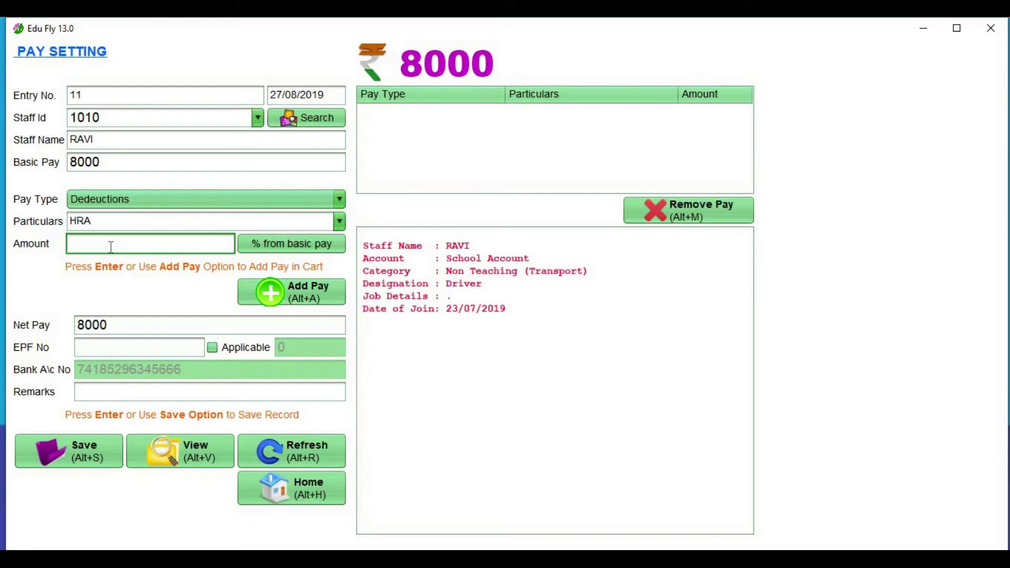
text(1000)
key(Return)
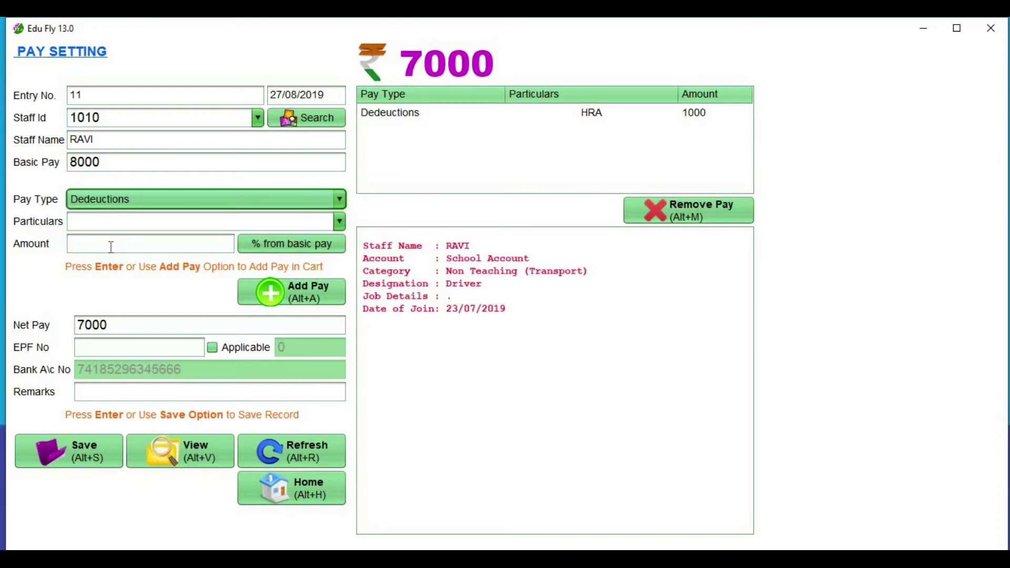
- Enter the driver's EPF number, mark EPF applicable at 1500, and save pay entry 11
click(88, 349)
text(78456)
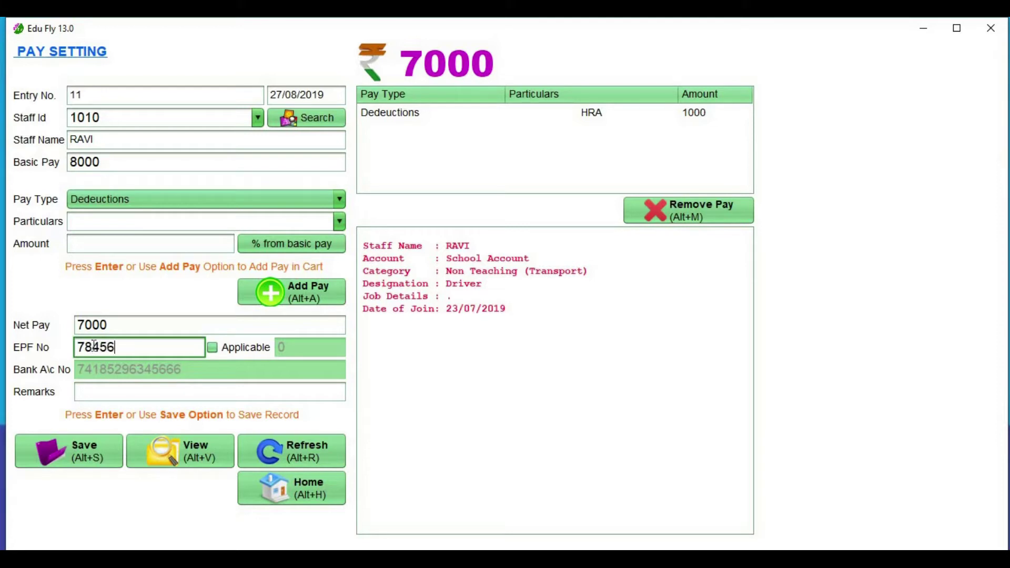
click(238, 353)
click(290, 349)
key(BackSpace)
text(1500)
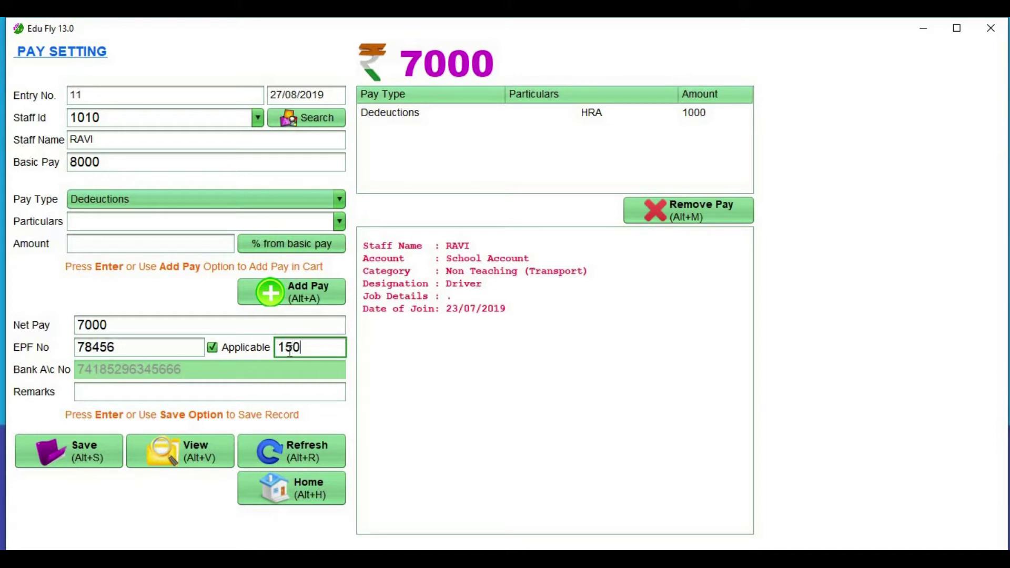
key(Return)
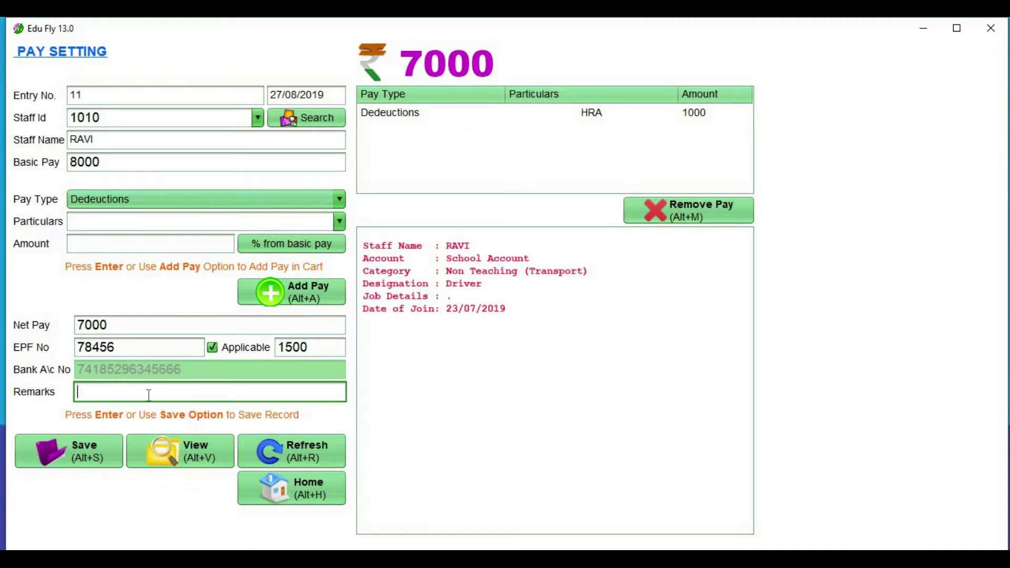
click(83, 458)
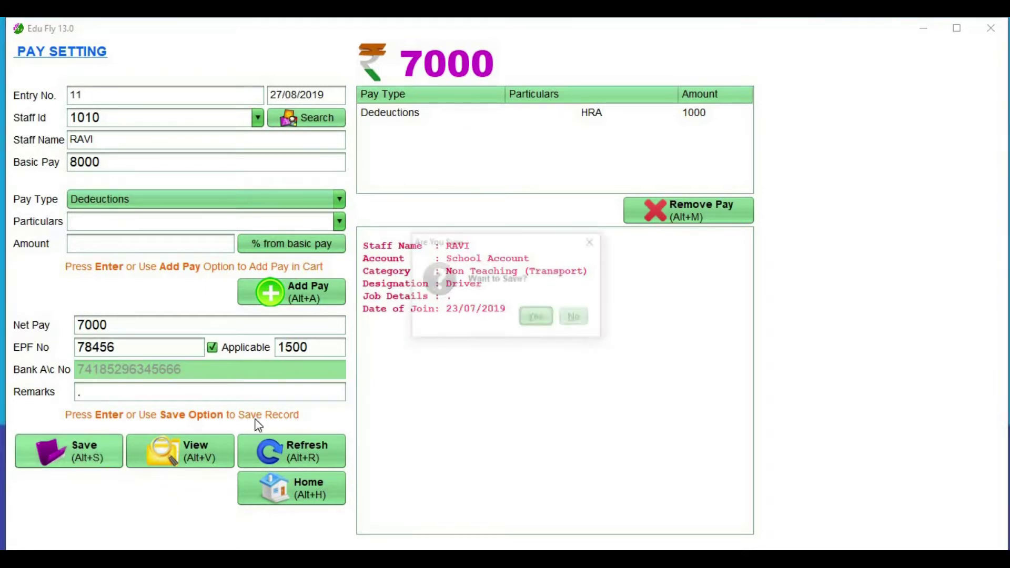
click(543, 320)
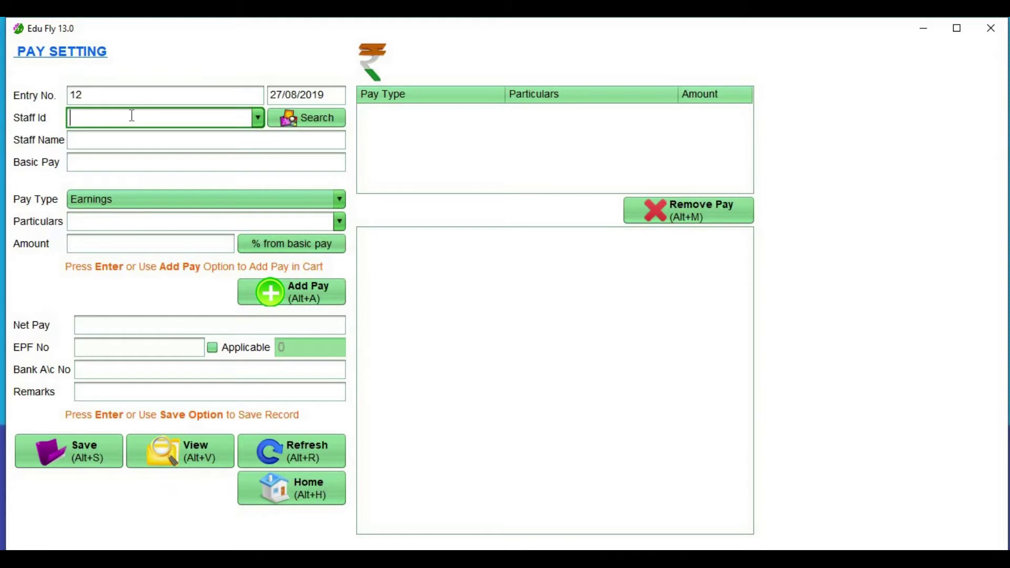
- Select the PG assistant as staff for entry 12, keeping the 12000 basic pay
key(Down)
key(Down)
key(Down)
key(Down)
key(Down)
key(Down)
key(Down)
key(Down)
key(Down)
key(Down)
key(Down)
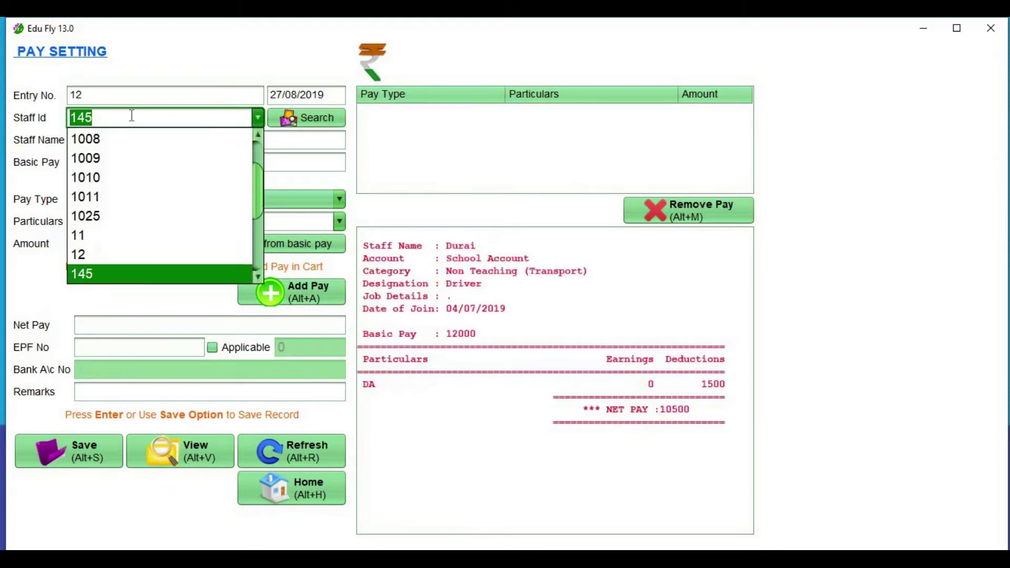
key(Down)
key(Down)
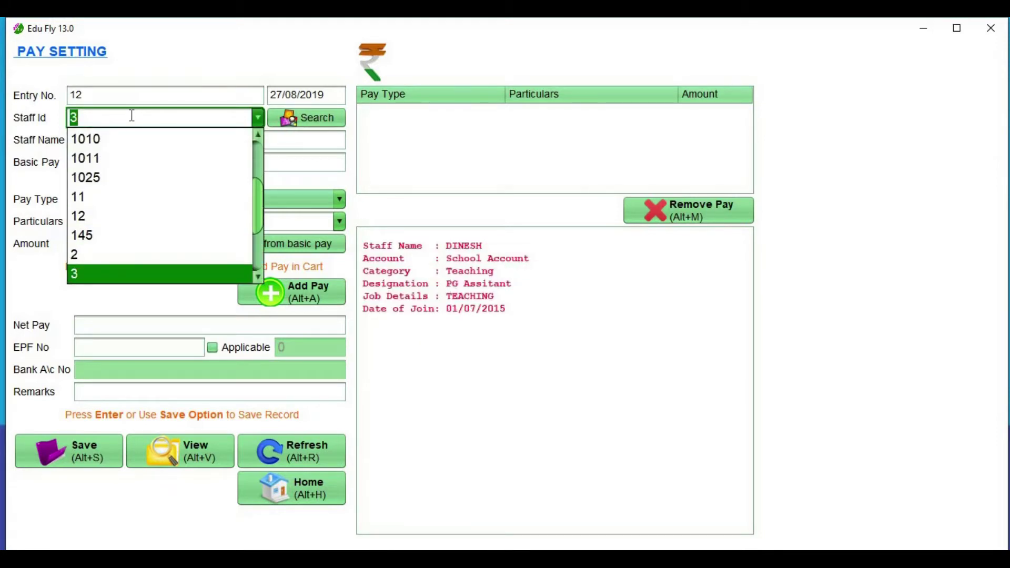
key(Return)
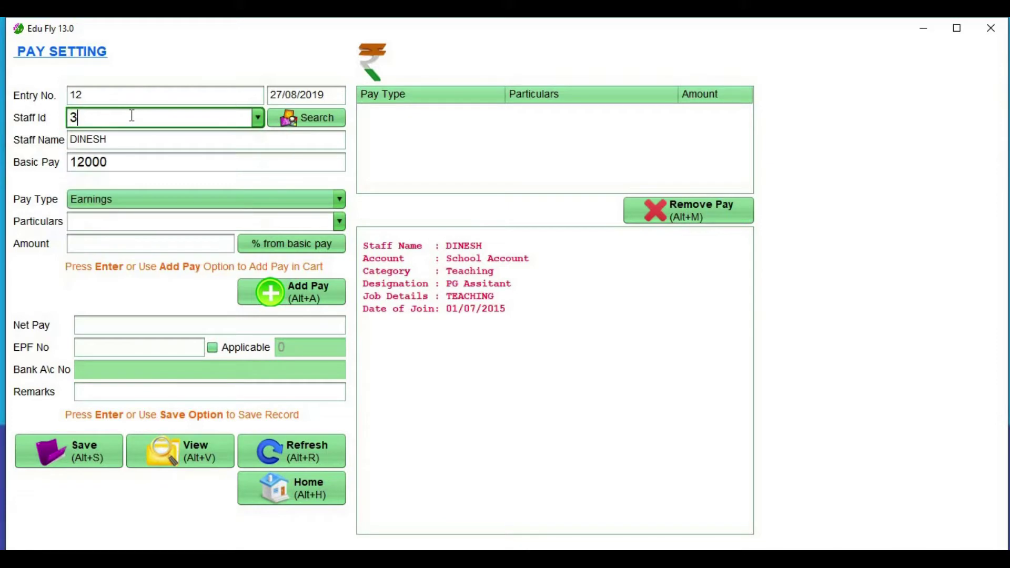
click(111, 165)
click(135, 165)
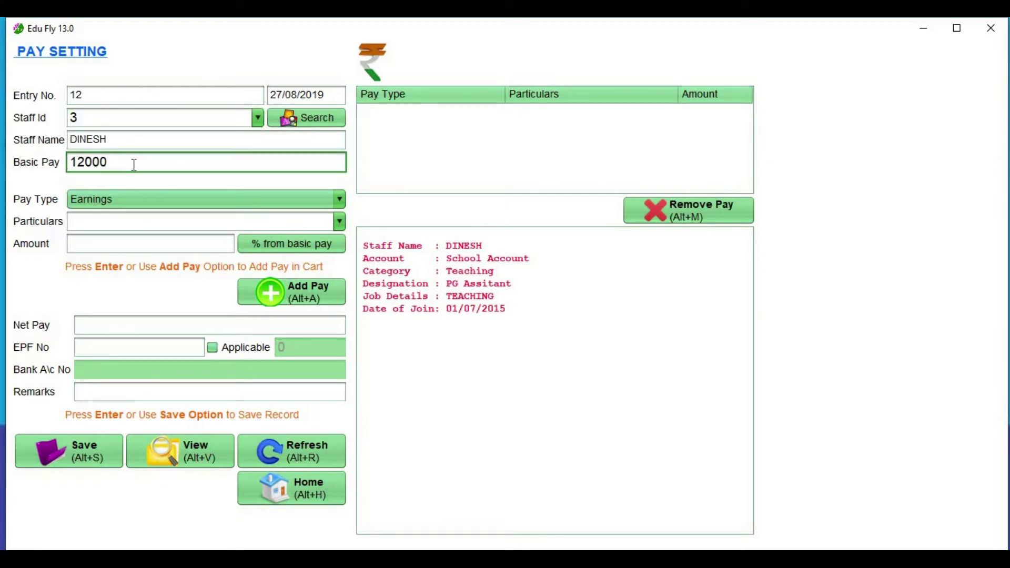
- Add a 1500 HRA deduction under Dedeuctions for net pay 10500 and save the entry
click(125, 195)
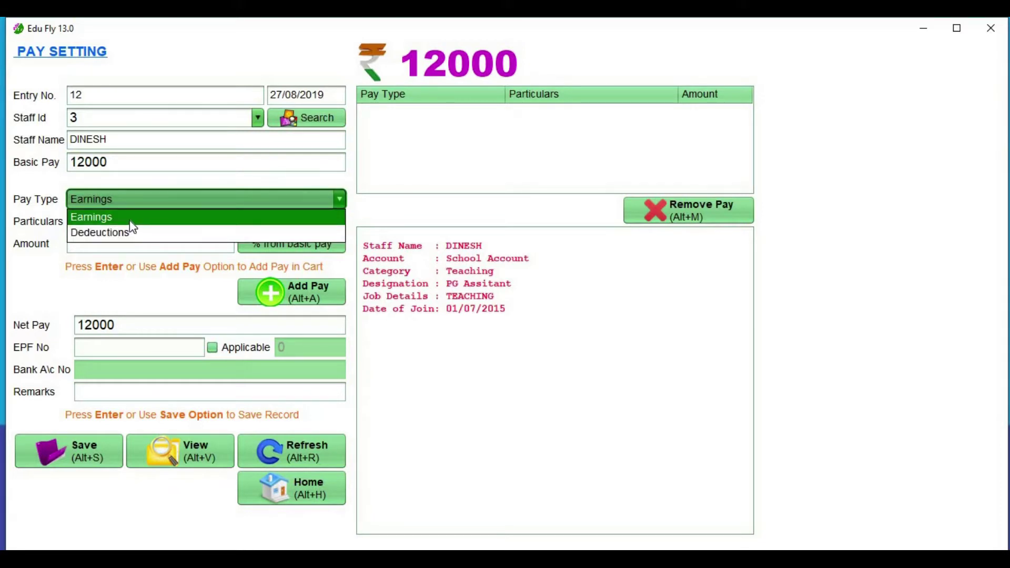
click(129, 220)
click(131, 207)
click(131, 202)
click(131, 200)
click(121, 229)
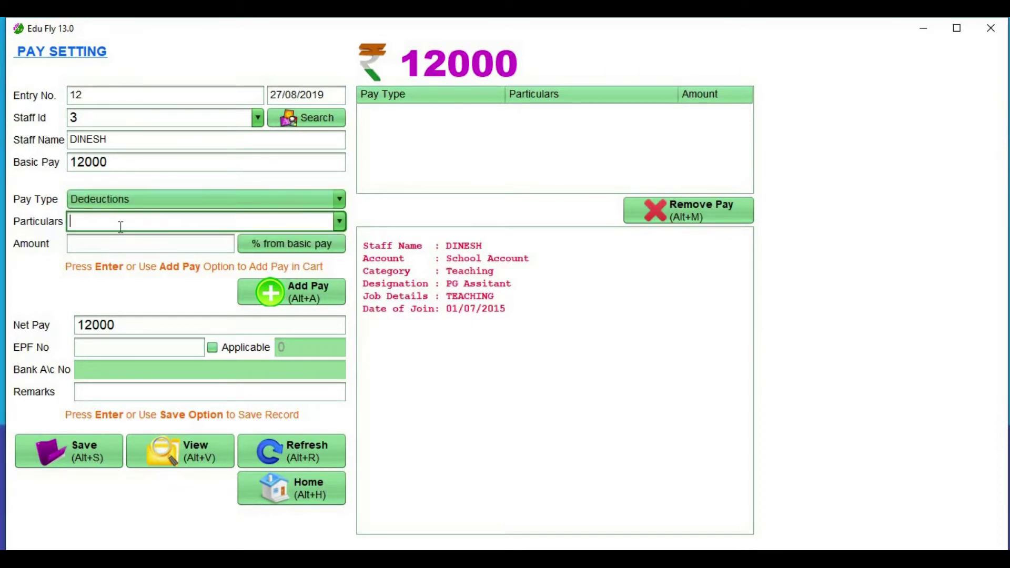
text(HRA)
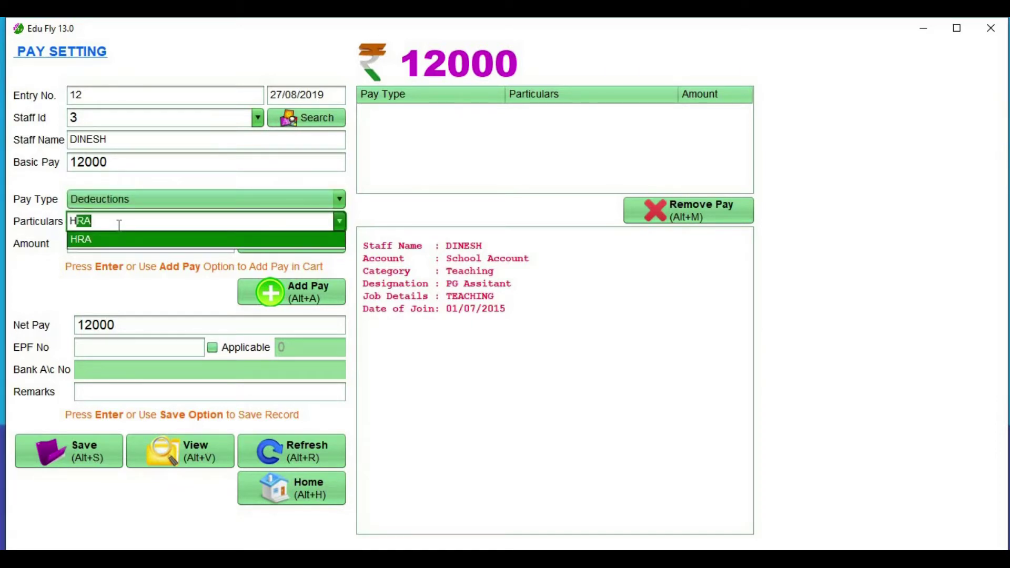
key(Return)
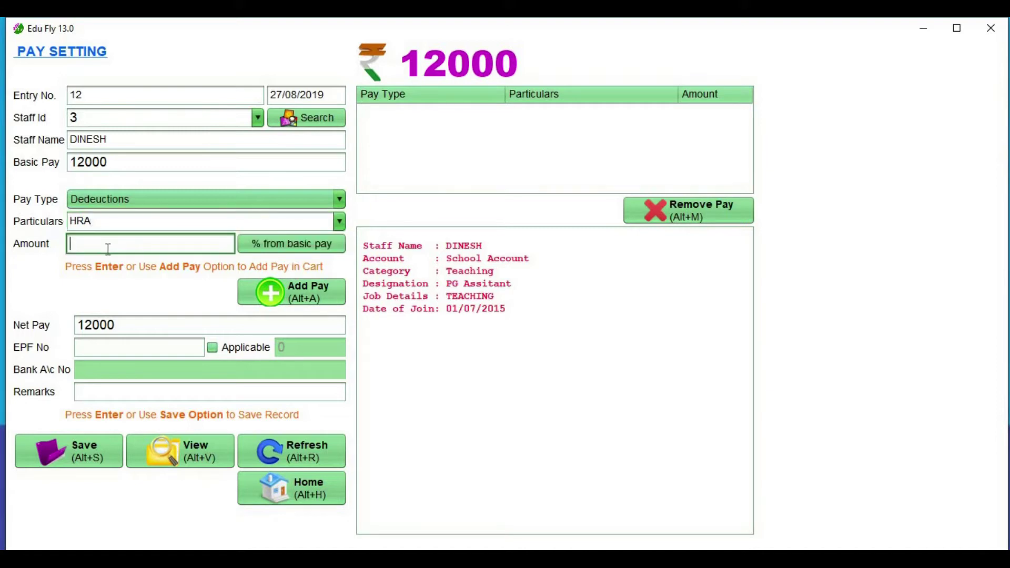
text(1500)
key(Return)
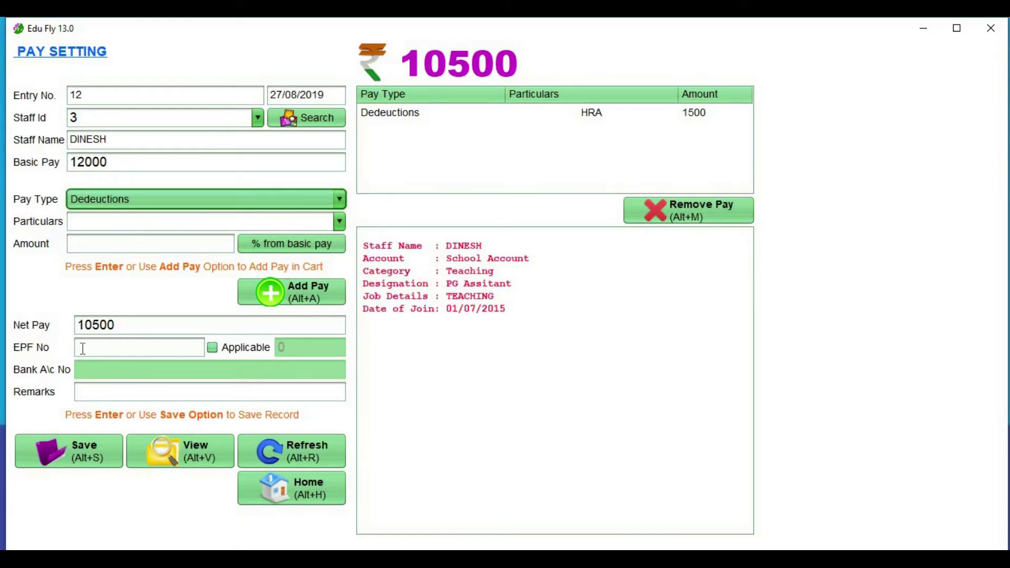
click(76, 441)
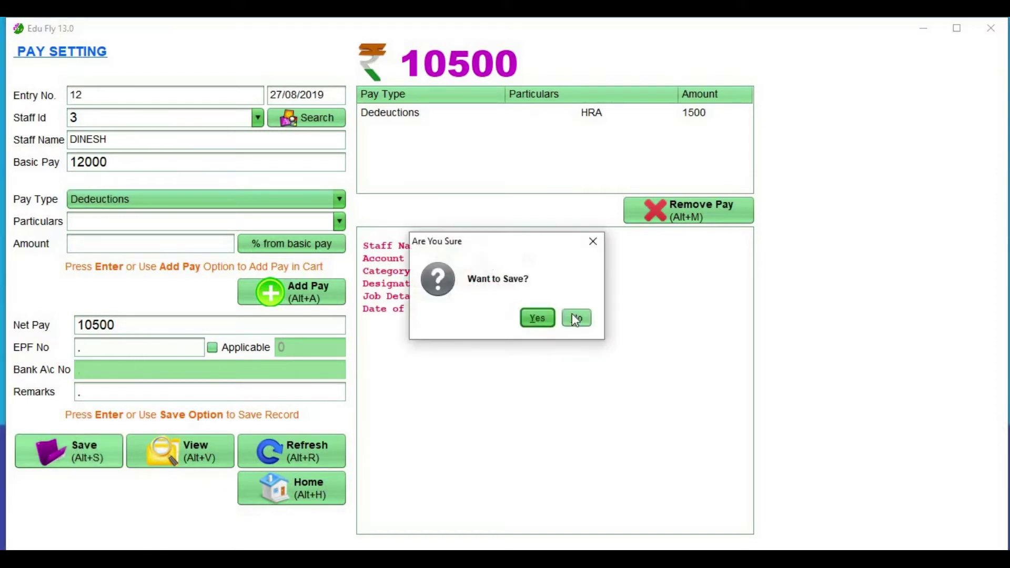
click(537, 317)
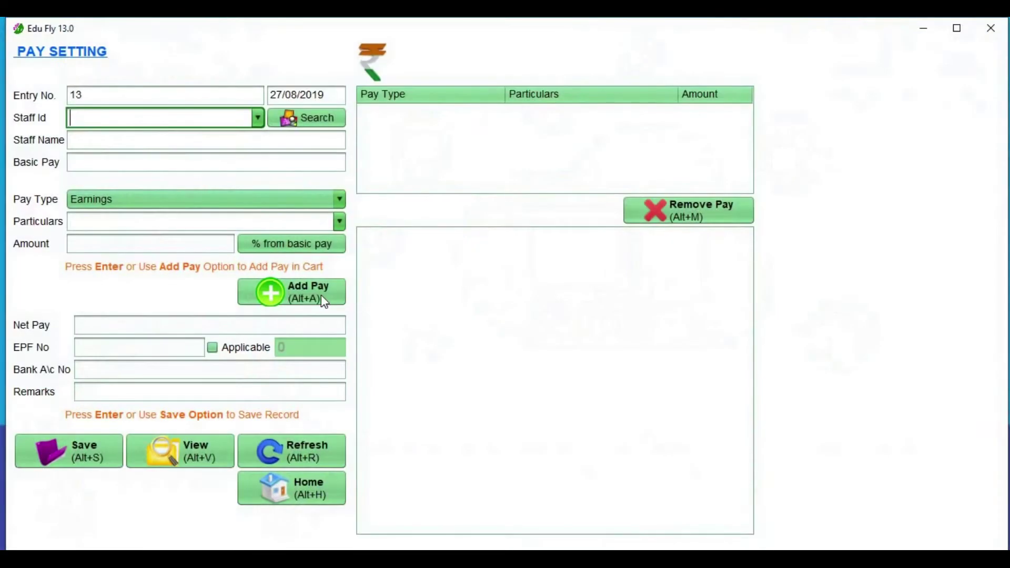
- Open the Salary Advance Register and select the transport driver
click(292, 489)
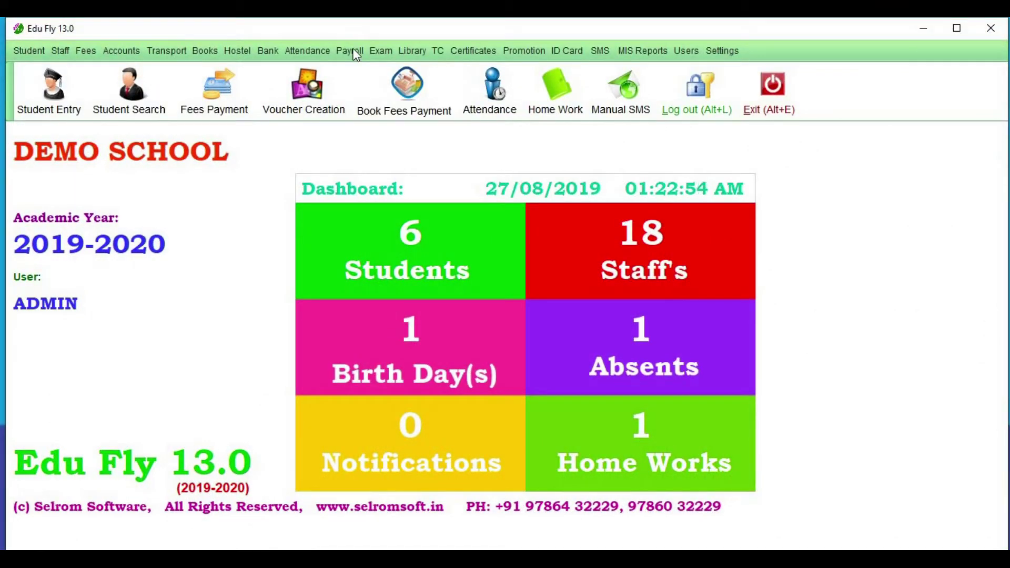
click(351, 51)
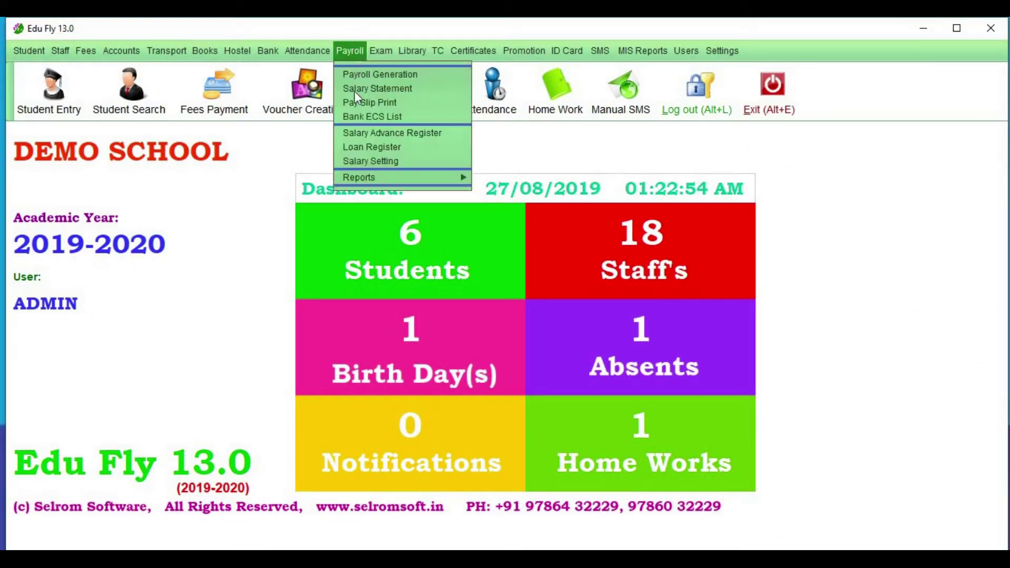
click(358, 133)
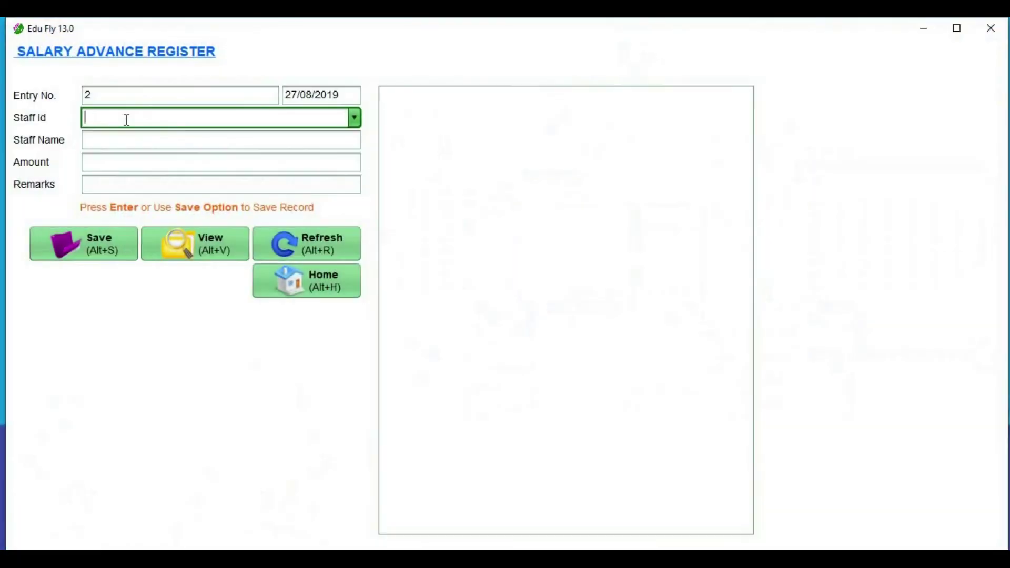
text(10)
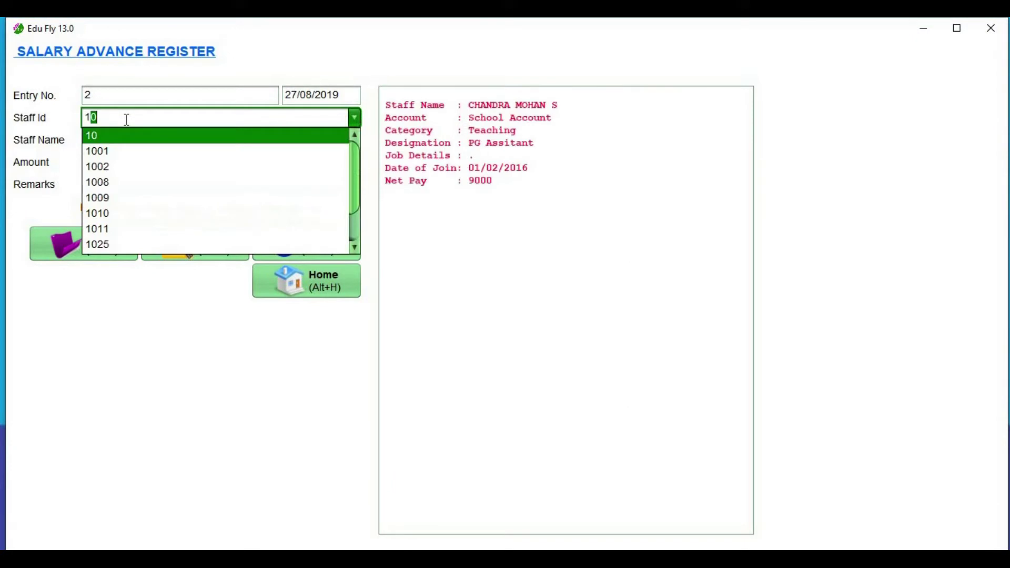
click(120, 196)
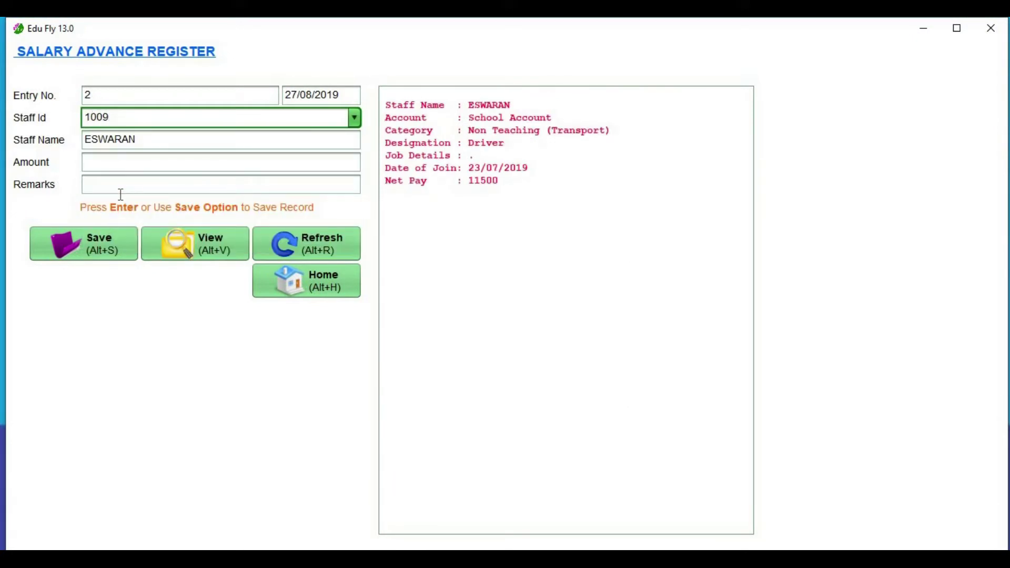
- Save a 4000 salary advance as entry 2 and return to the home dashboard
click(100, 162)
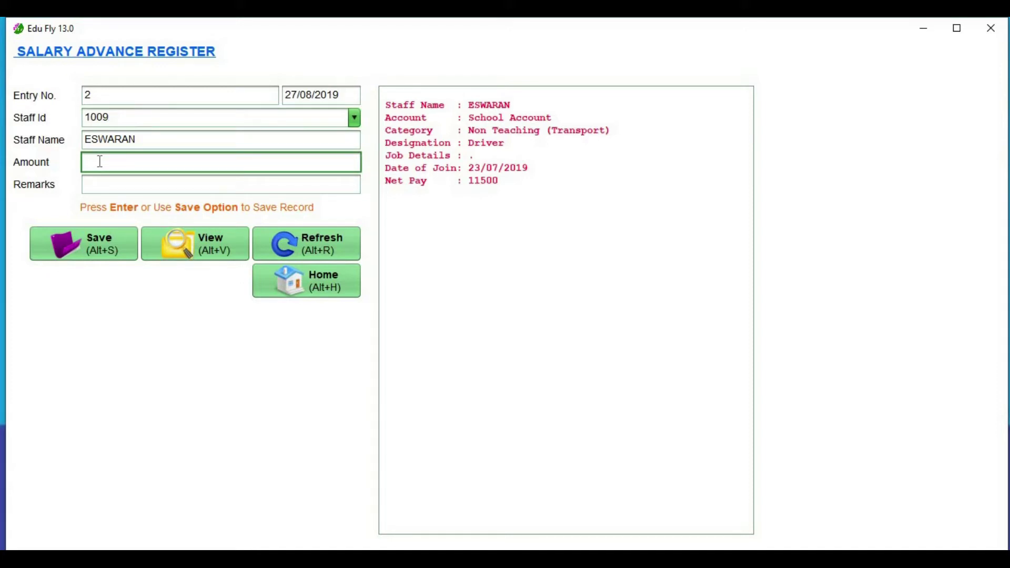
text(4000)
key(Return)
click(101, 242)
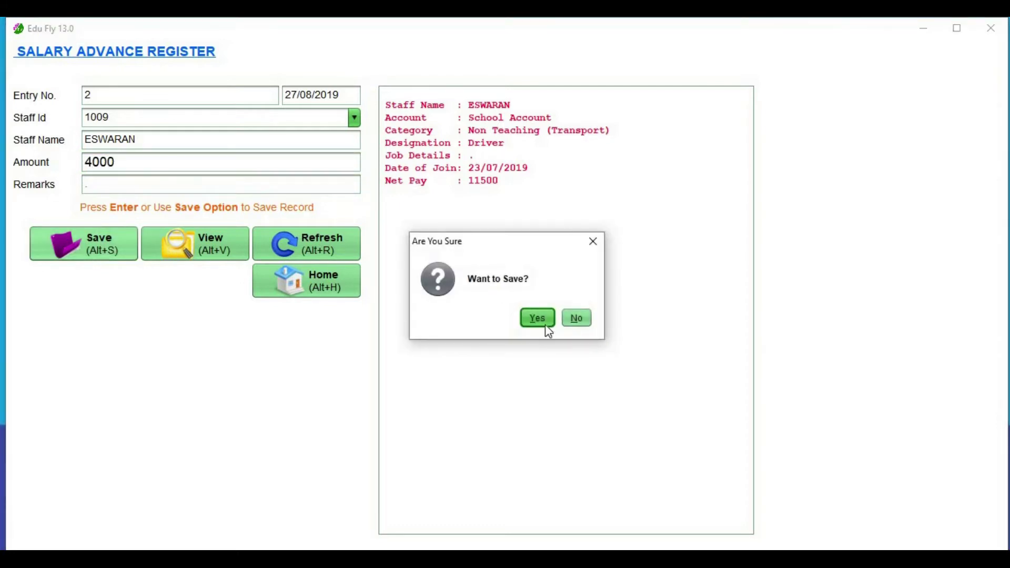
click(544, 317)
click(572, 328)
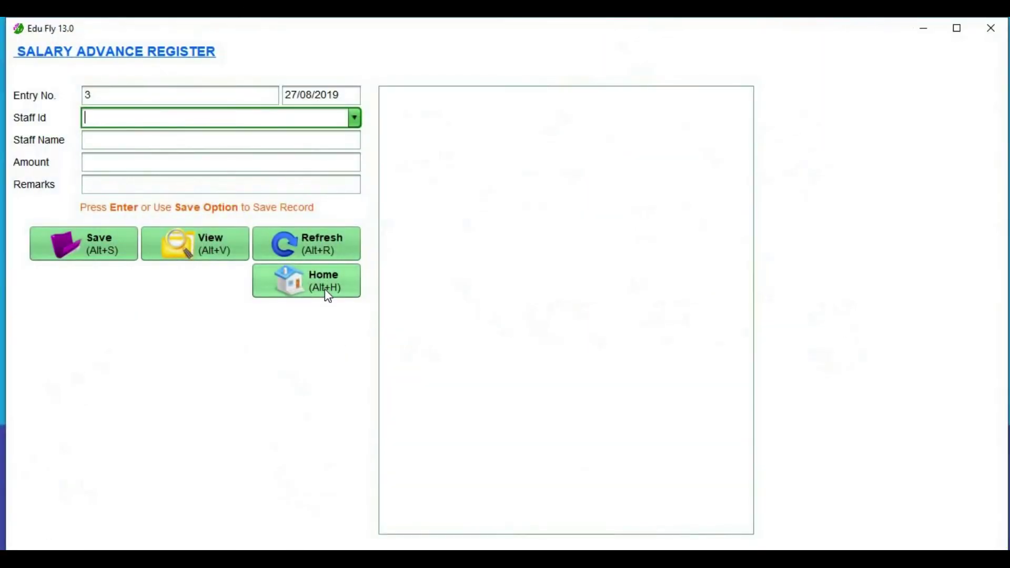
click(325, 289)
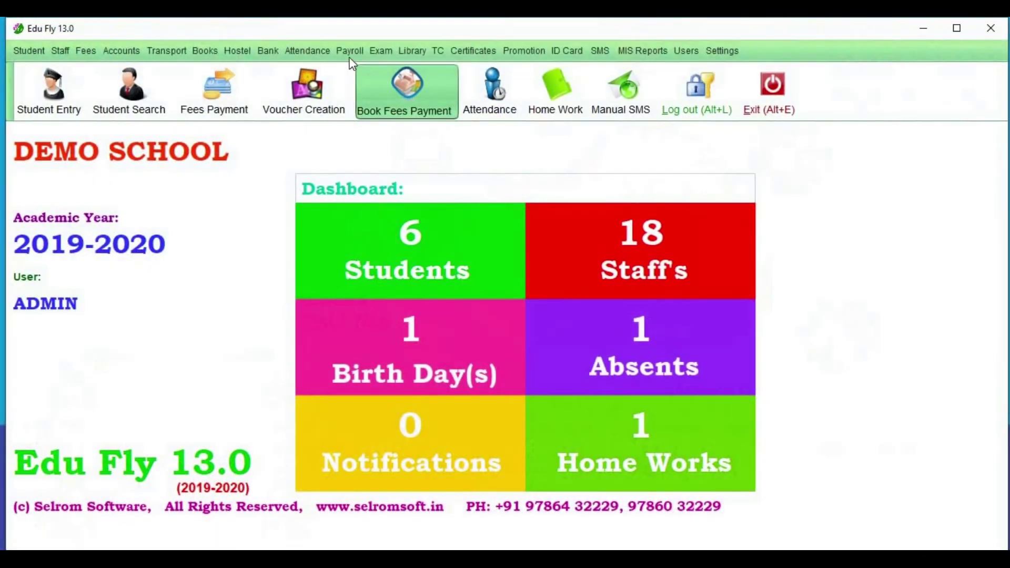
- Start a Payroll Generation run for the period 01/08/2019 to 31/08/2019
click(349, 50)
click(349, 50)
click(350, 51)
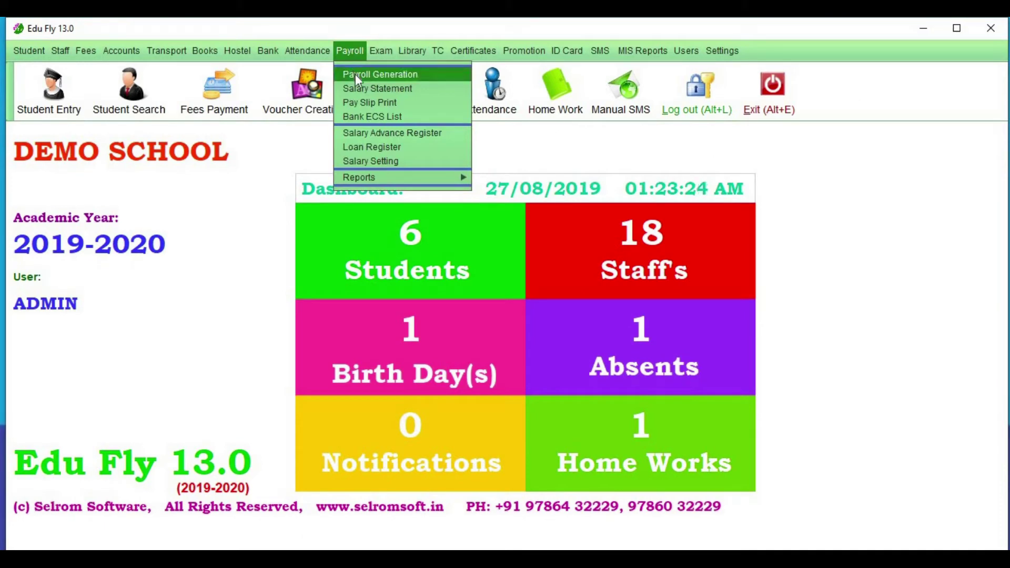
click(383, 75)
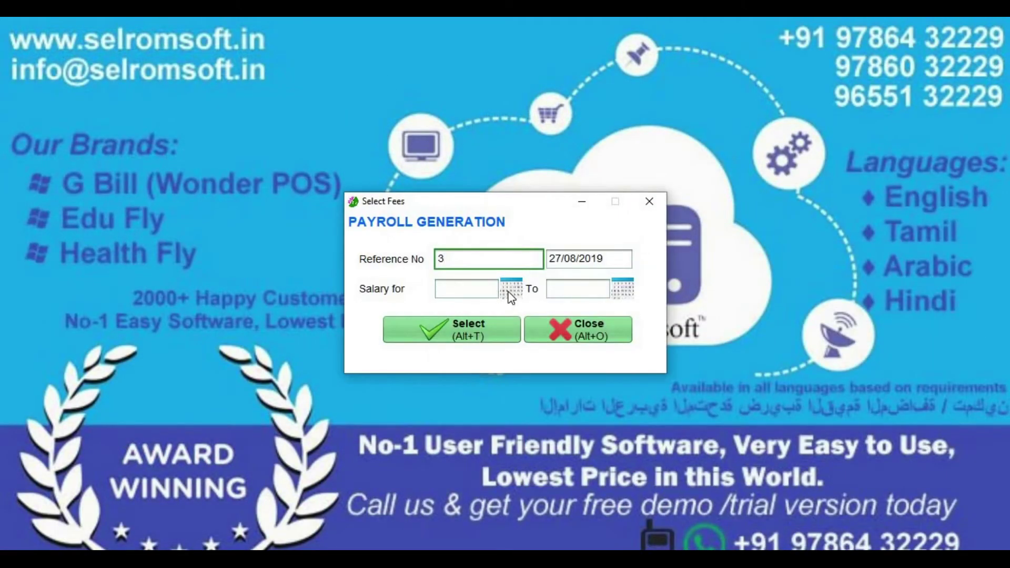
click(509, 293)
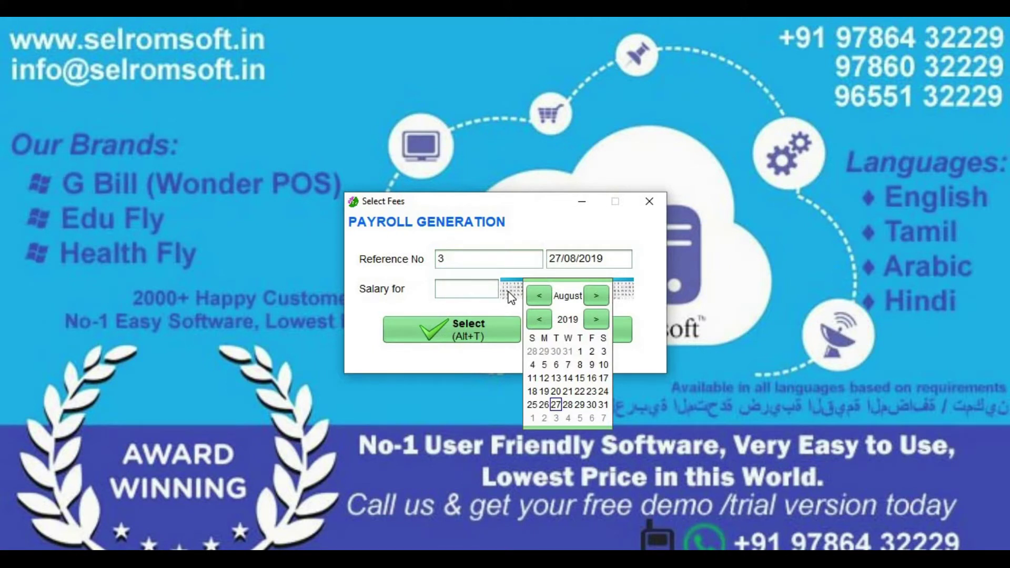
click(580, 351)
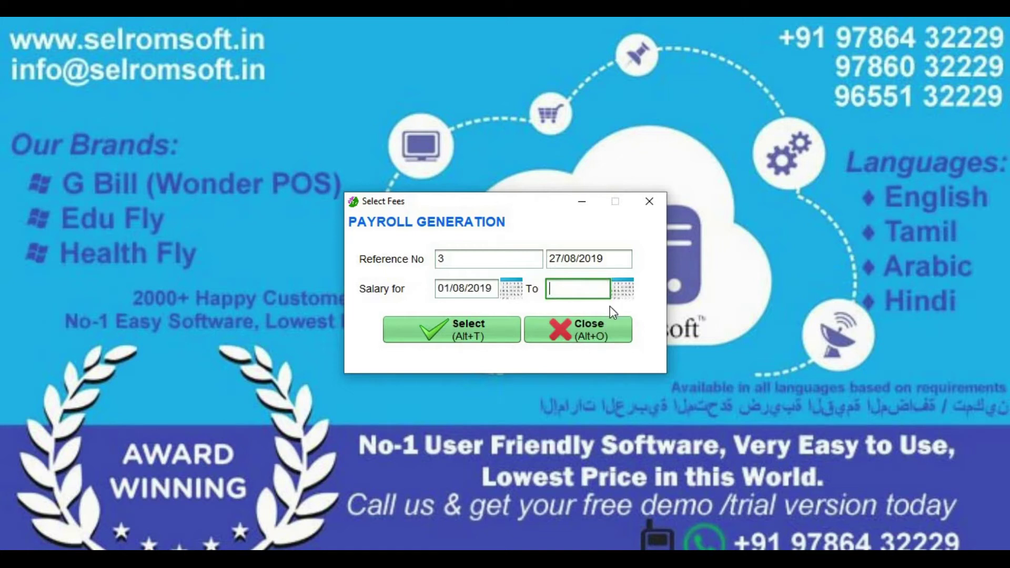
click(622, 292)
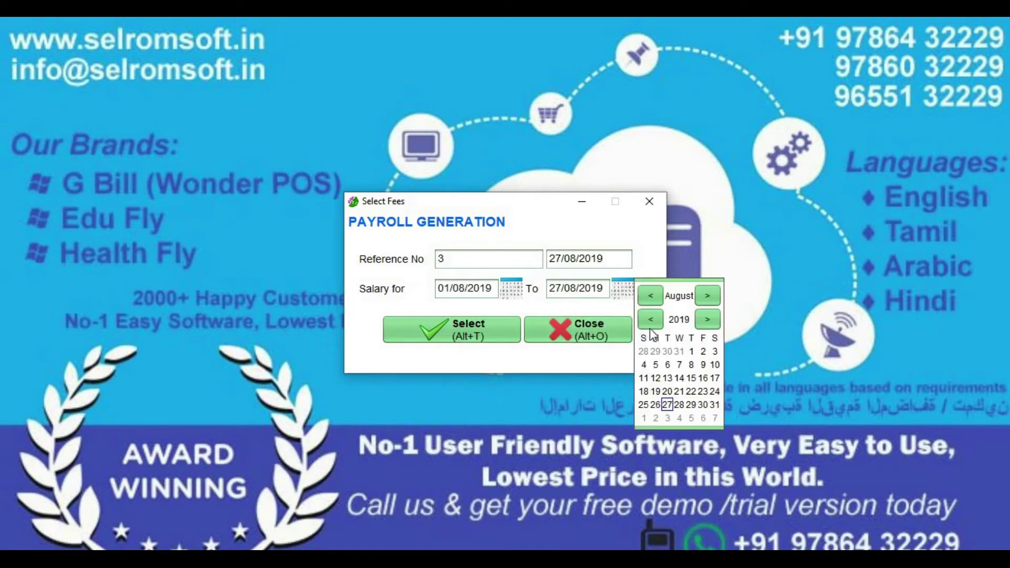
click(714, 405)
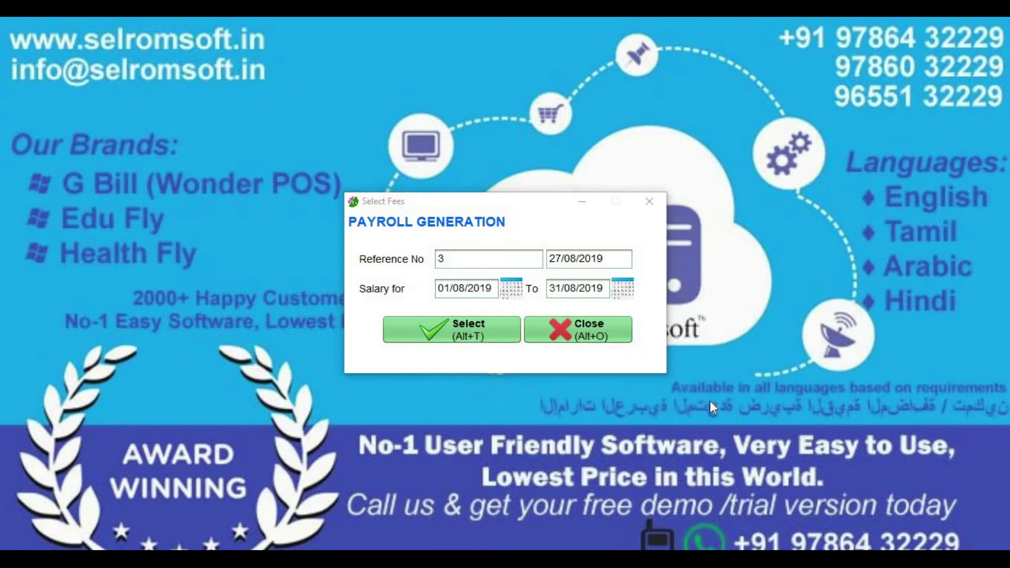
- Generate and save the August payroll as reference 3, then close Payroll Generation
click(441, 333)
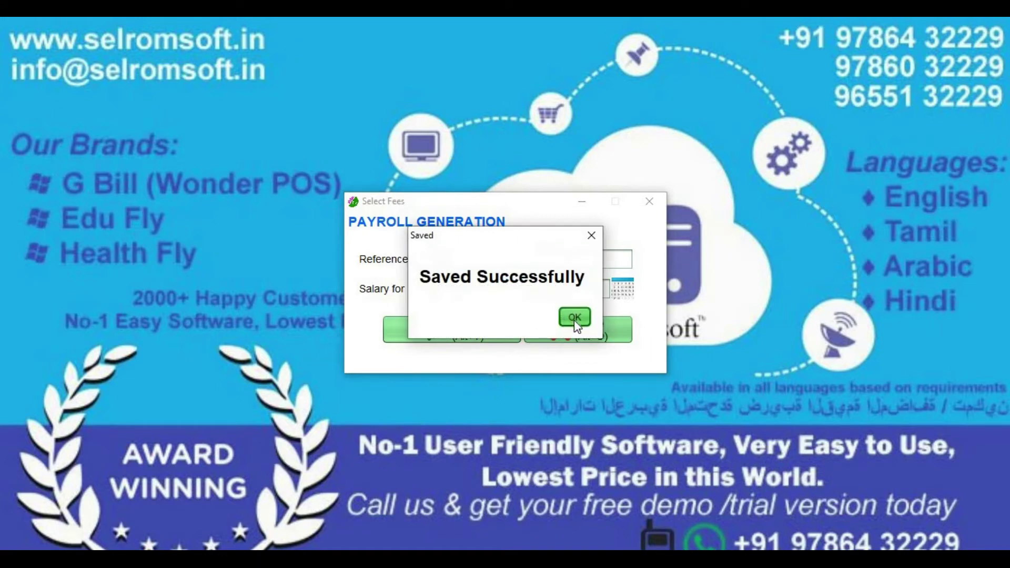
click(574, 319)
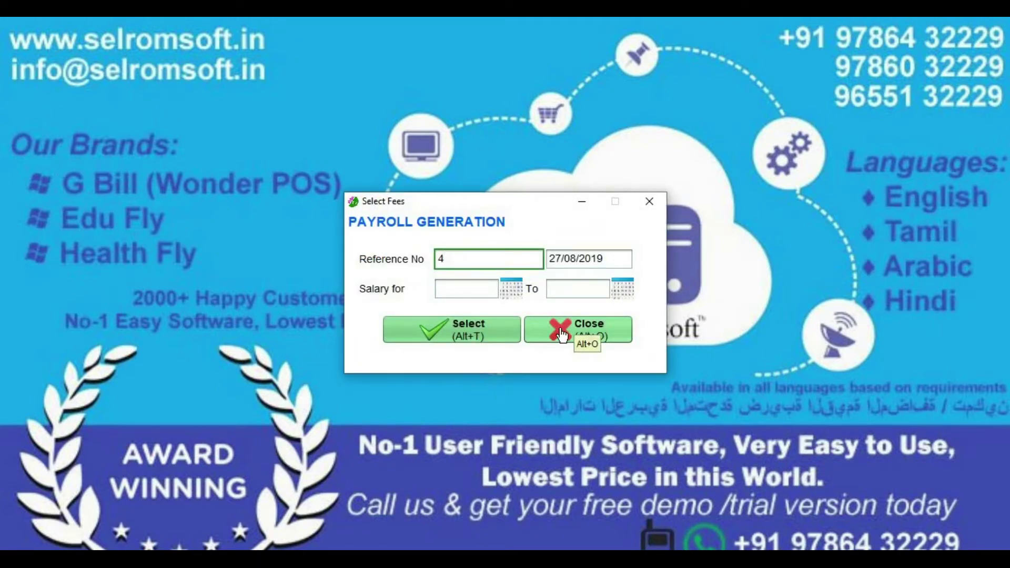
click(561, 332)
click(539, 311)
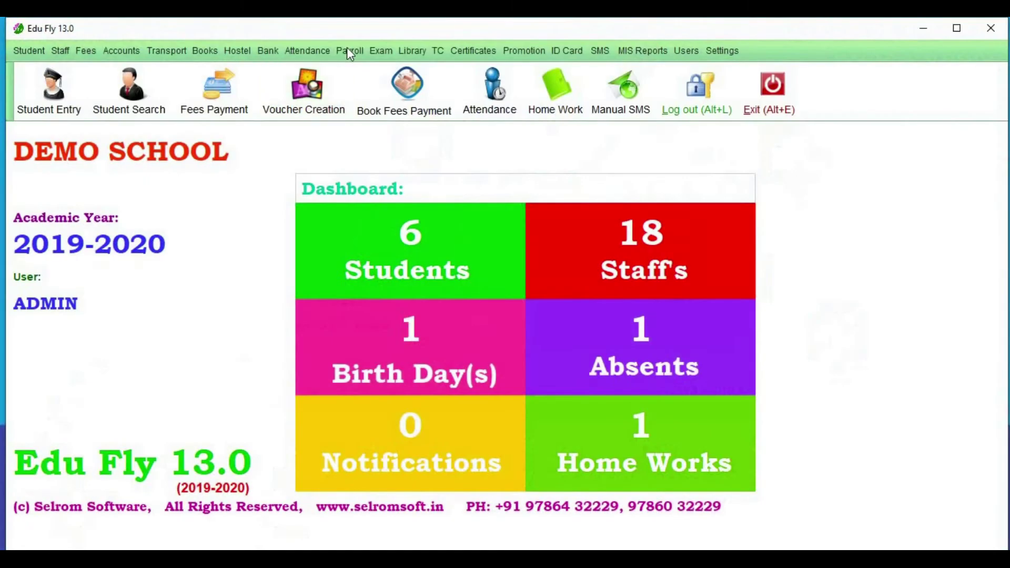
click(347, 48)
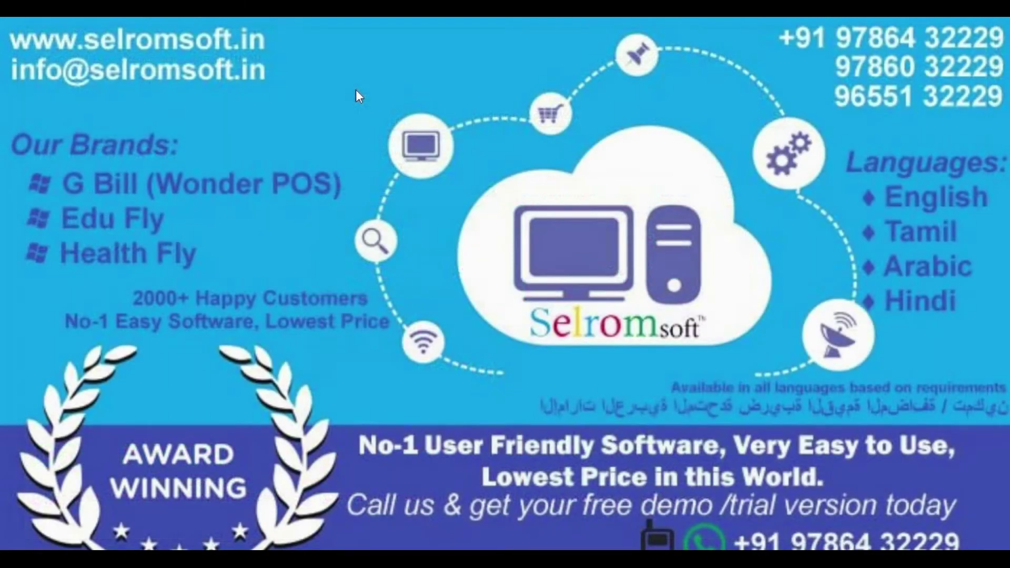
- Display the August-2019 salary statement for the School Account, totalling 95742 net pay
click(356, 90)
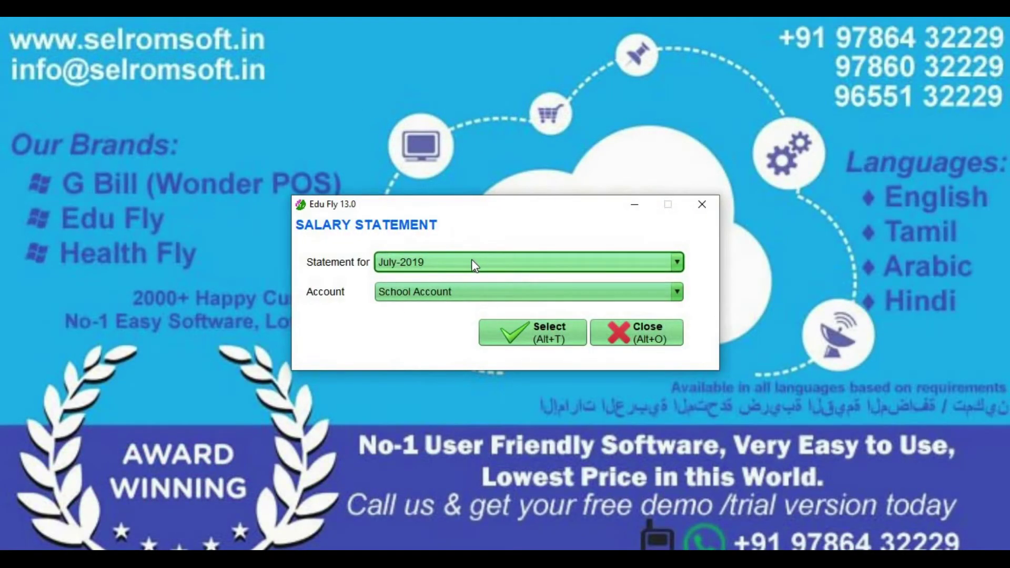
click(472, 264)
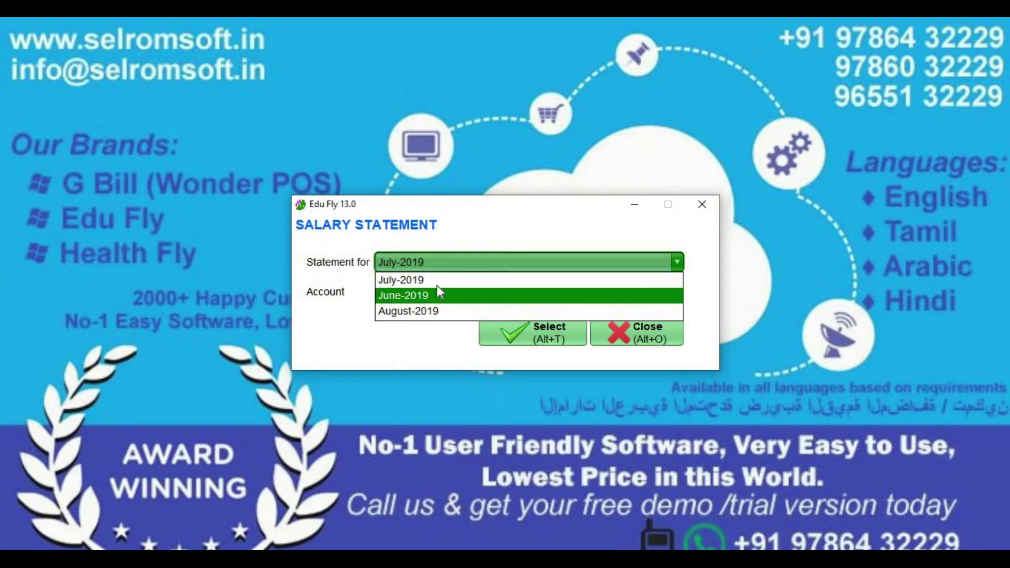
click(451, 312)
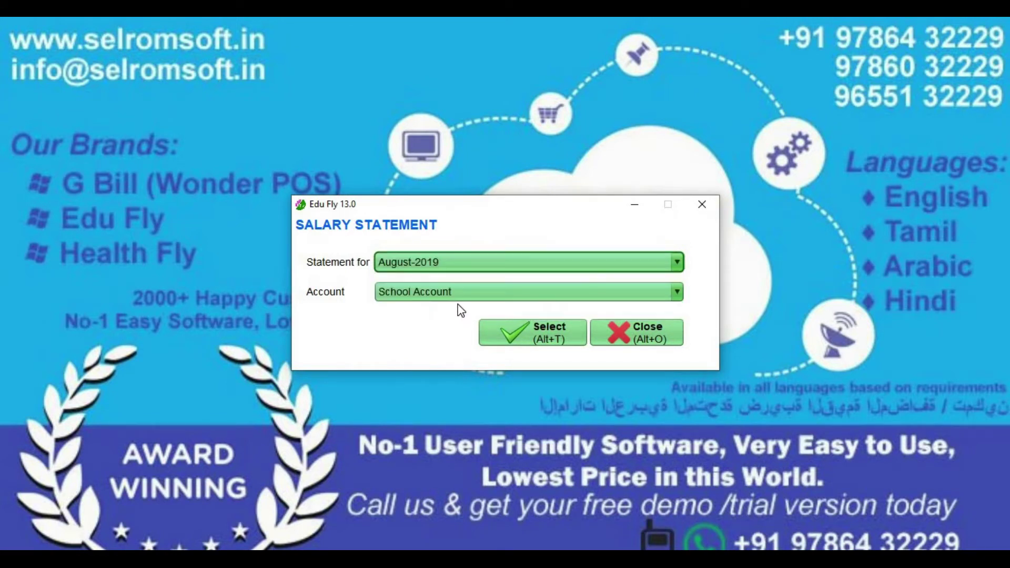
click(476, 292)
click(459, 308)
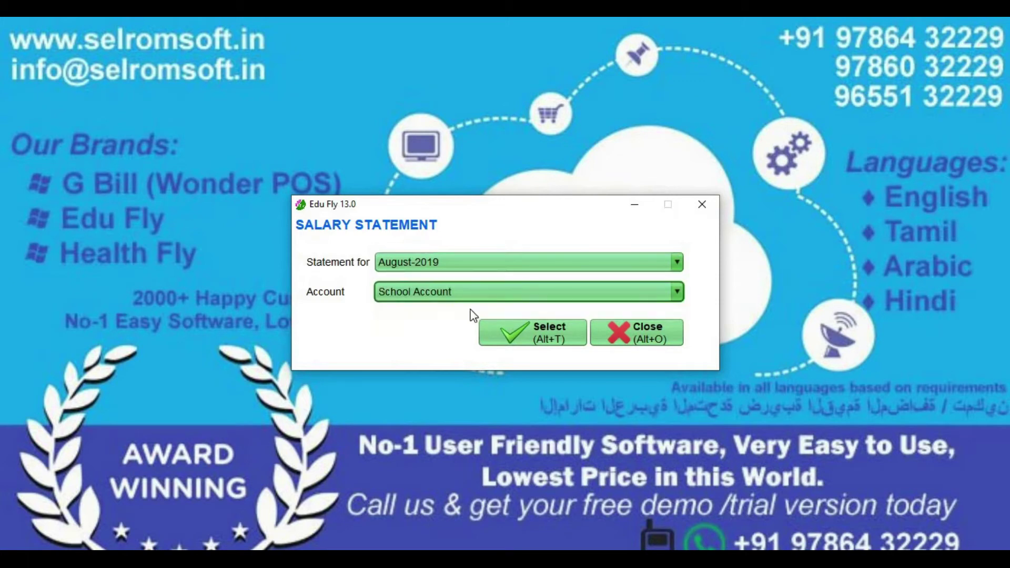
click(547, 333)
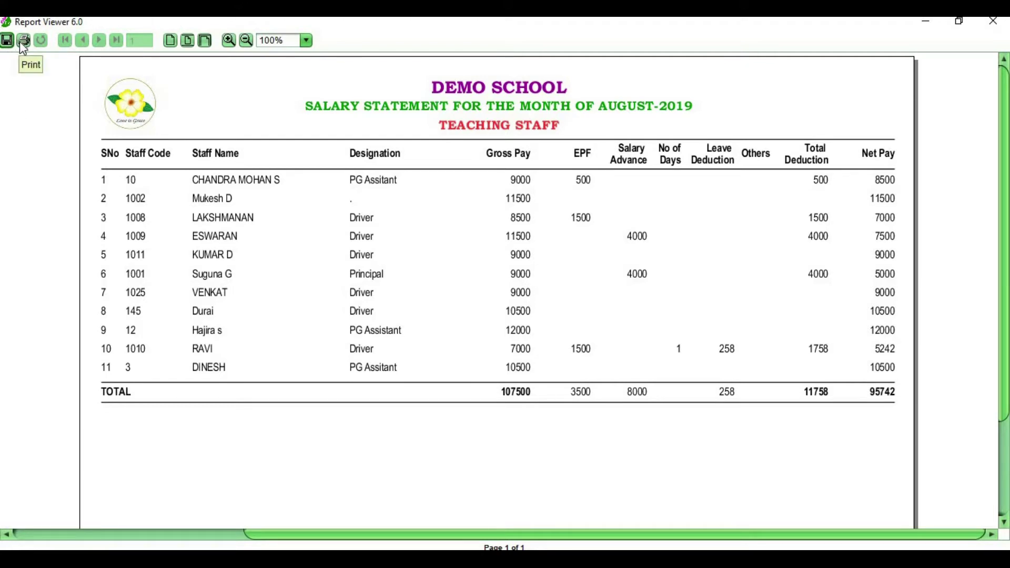
- Close the salary statement report and return to the home dashboard
click(993, 21)
click(543, 314)
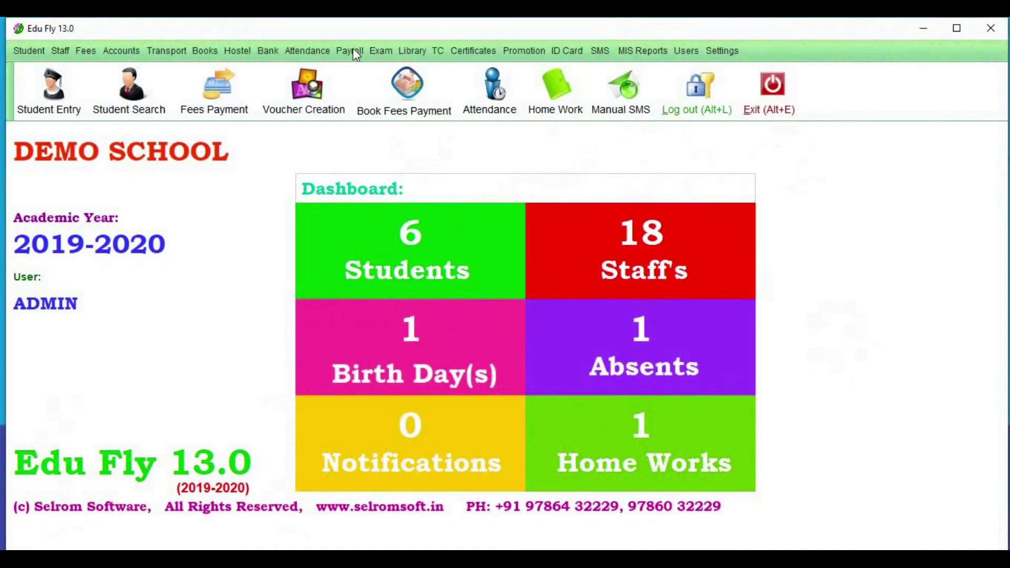
click(352, 51)
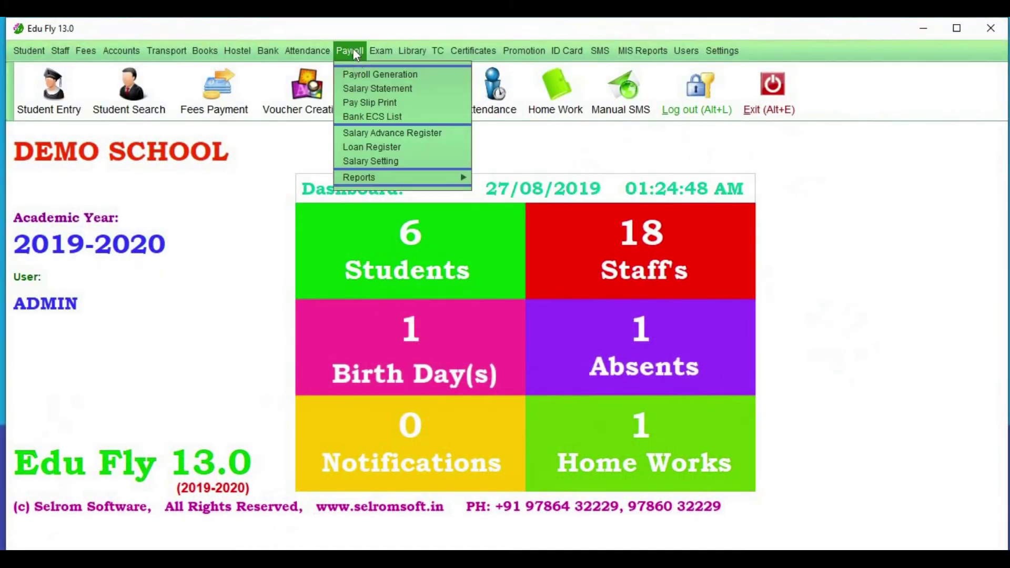
- Generate the August-2019 pay slip for the transport driver alone
click(366, 104)
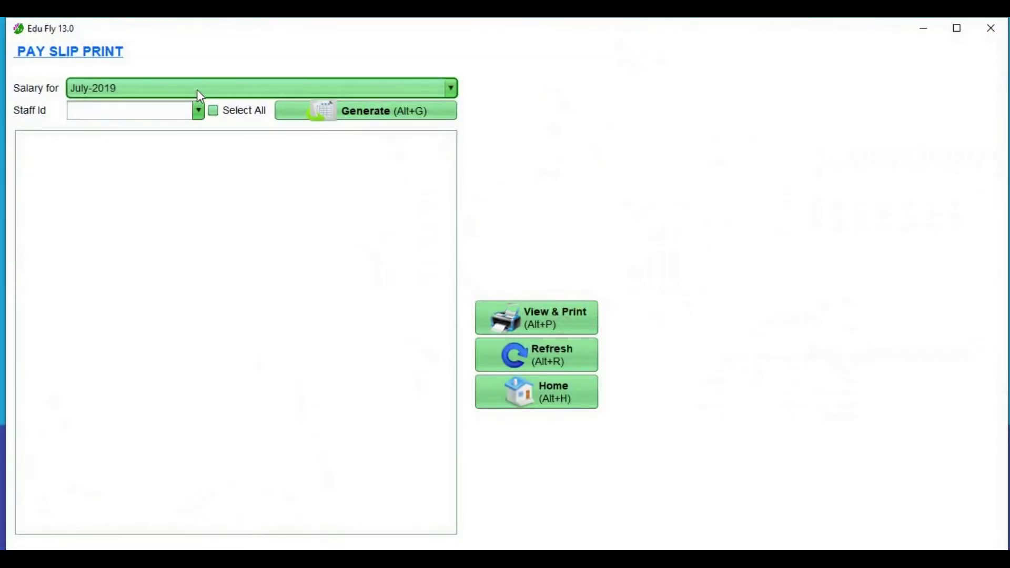
click(196, 91)
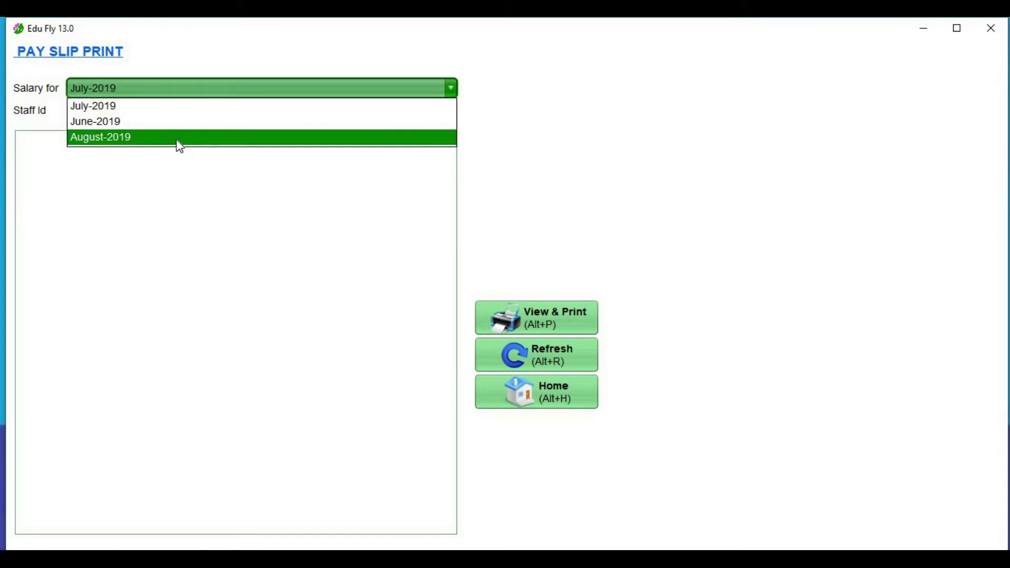
click(177, 140)
click(197, 111)
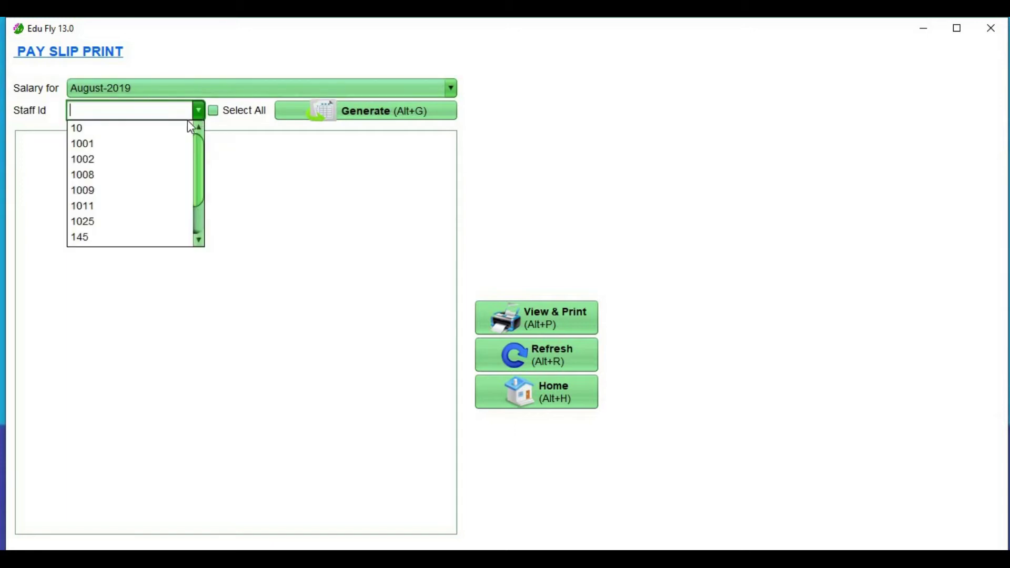
scroll(166, 234, down, 1)
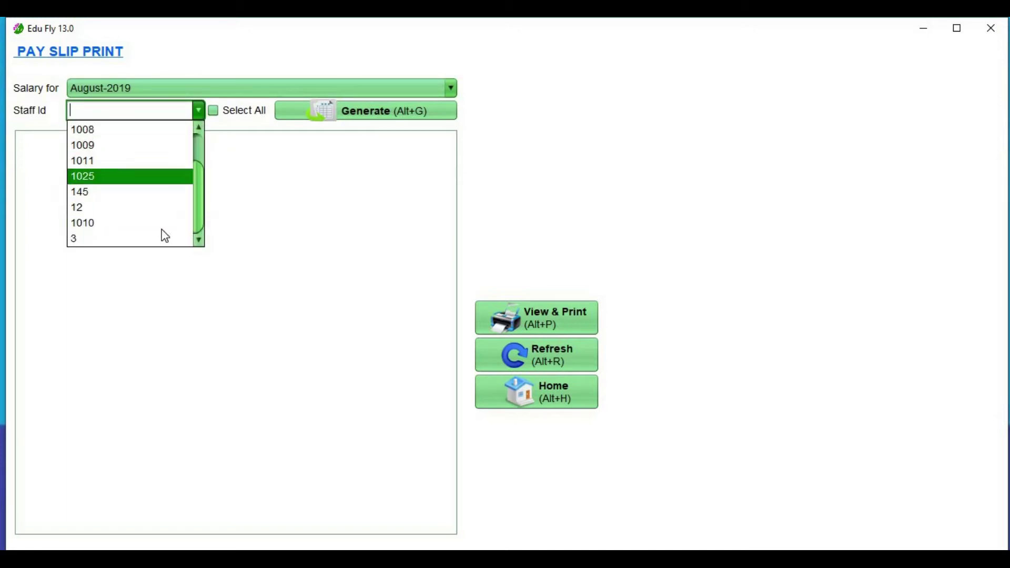
click(162, 227)
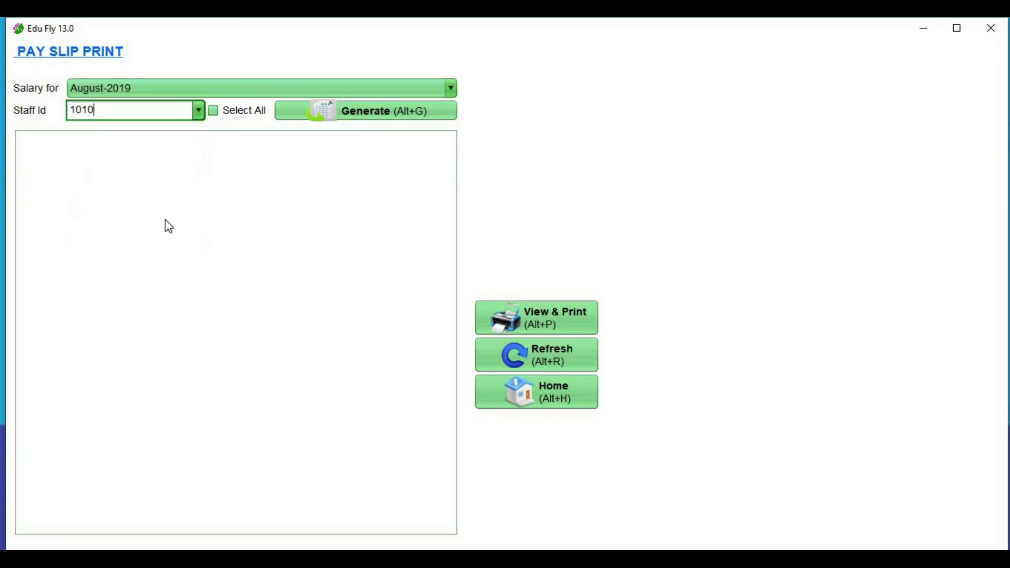
click(398, 119)
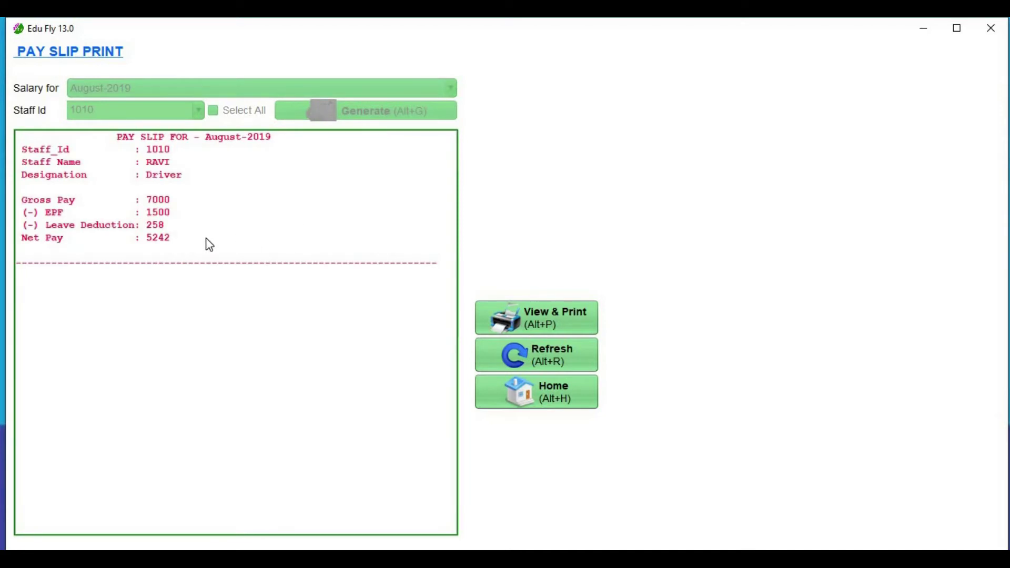
- Regenerate August-2019 pay slips for all staff and open them in Word
click(516, 349)
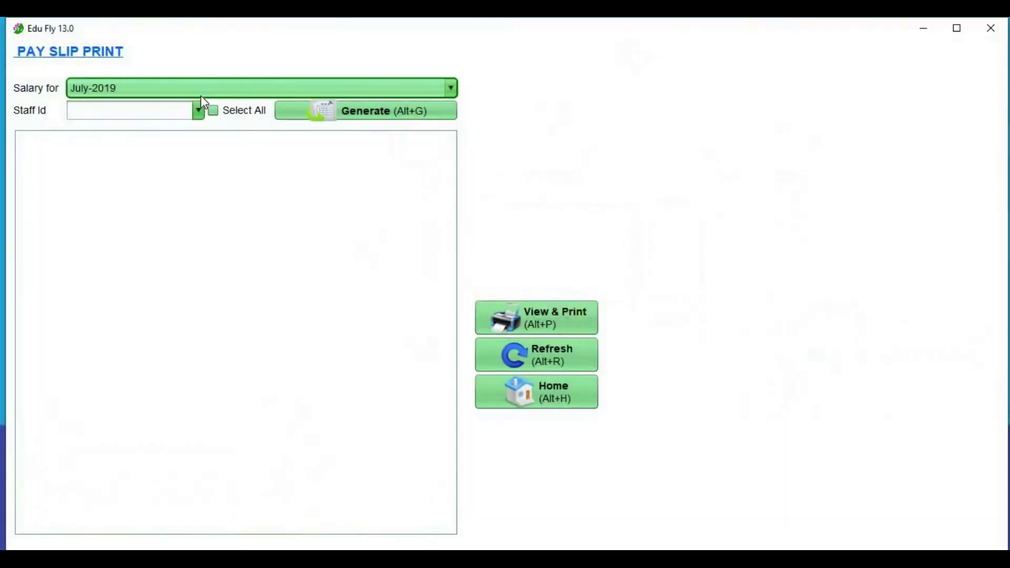
click(201, 96)
click(155, 137)
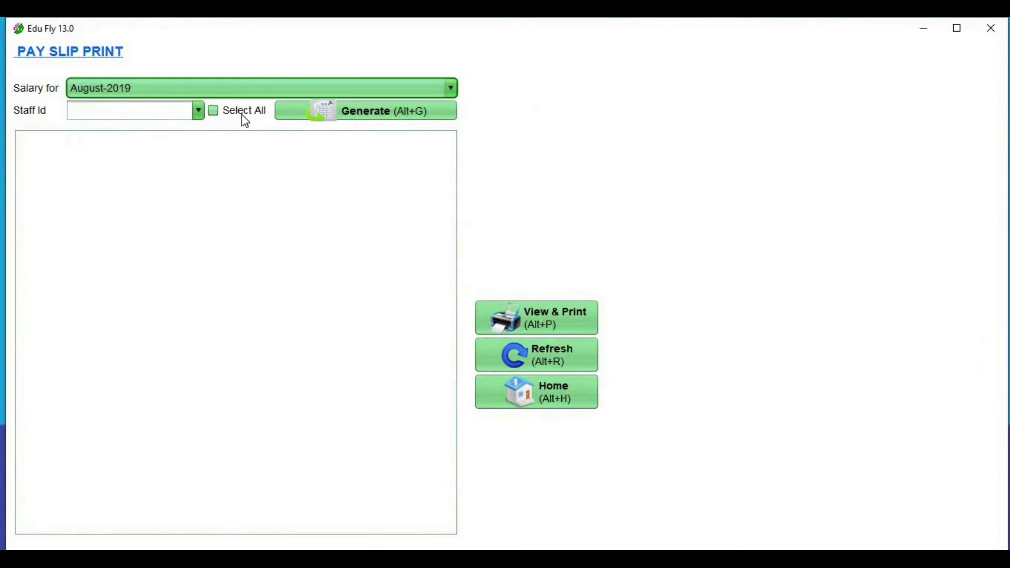
click(365, 118)
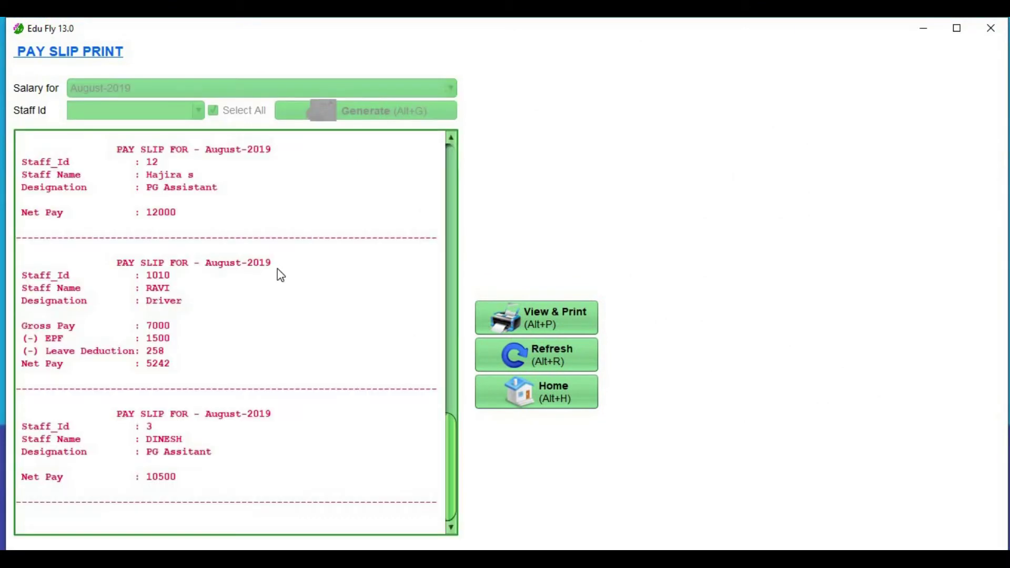
scroll(278, 273, up, 14)
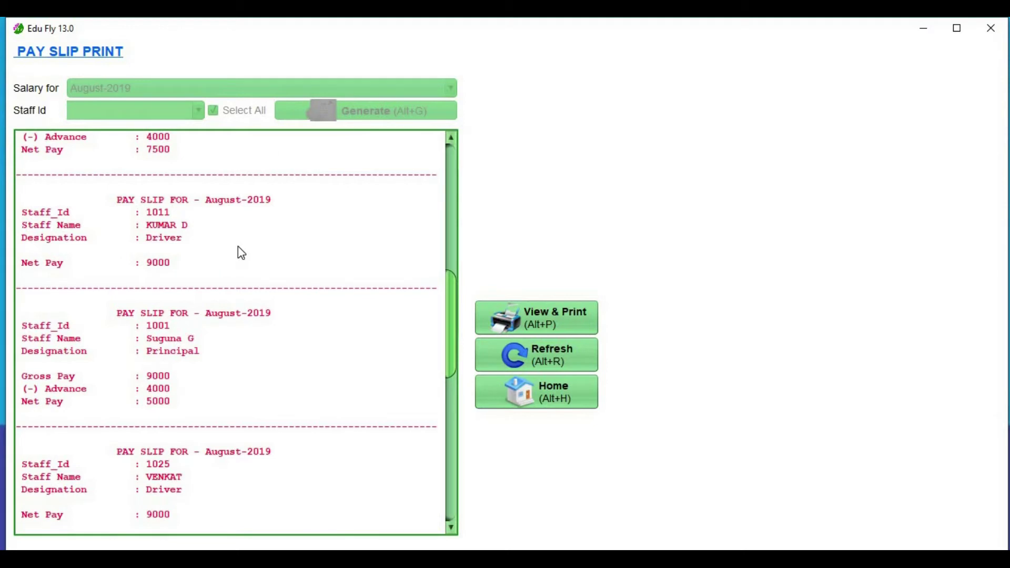
click(543, 324)
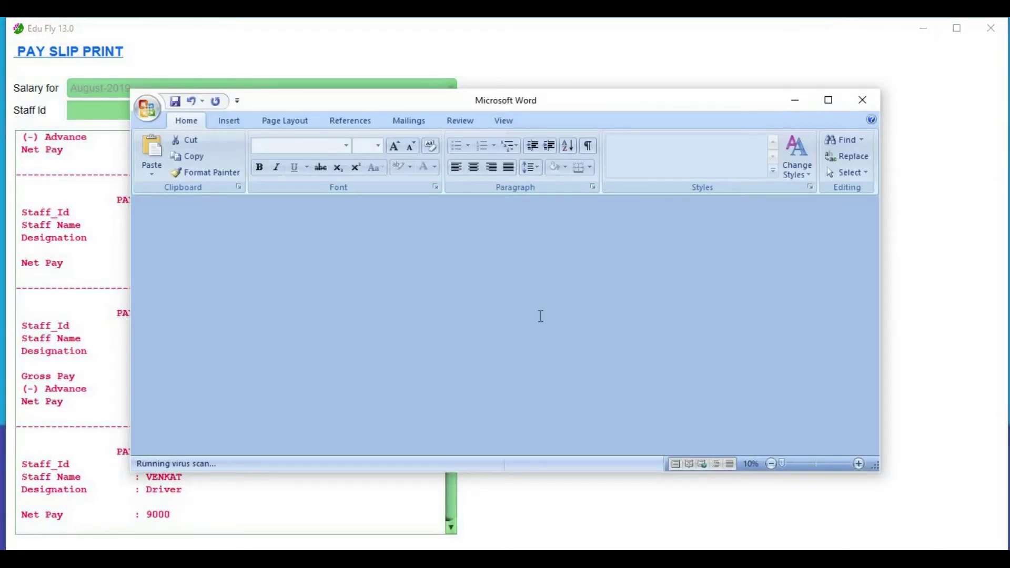
- Maximize and scroll through the 3-page pay slip document in Word
scroll(543, 342, down, 1)
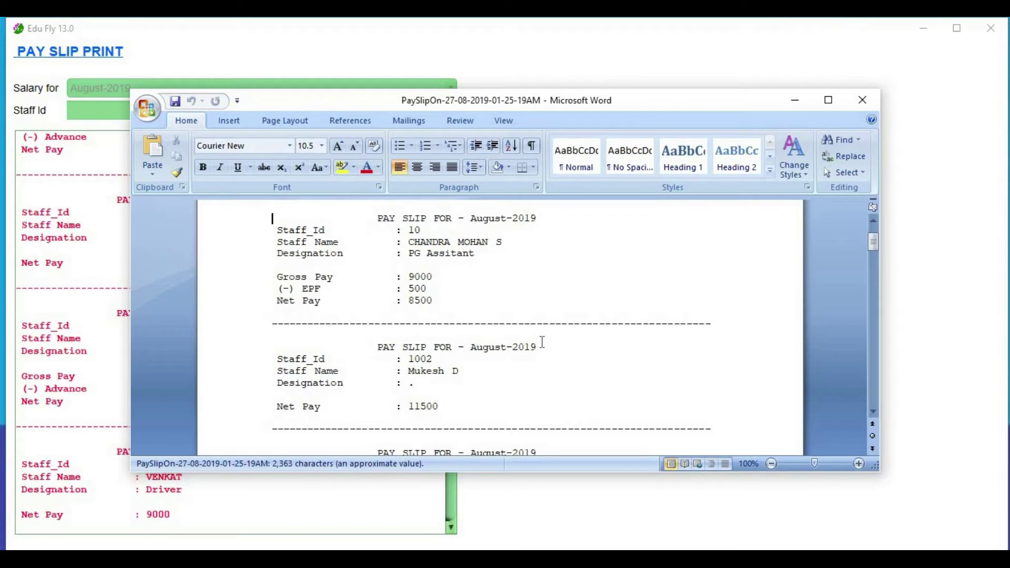
scroll(647, 226, down, 1)
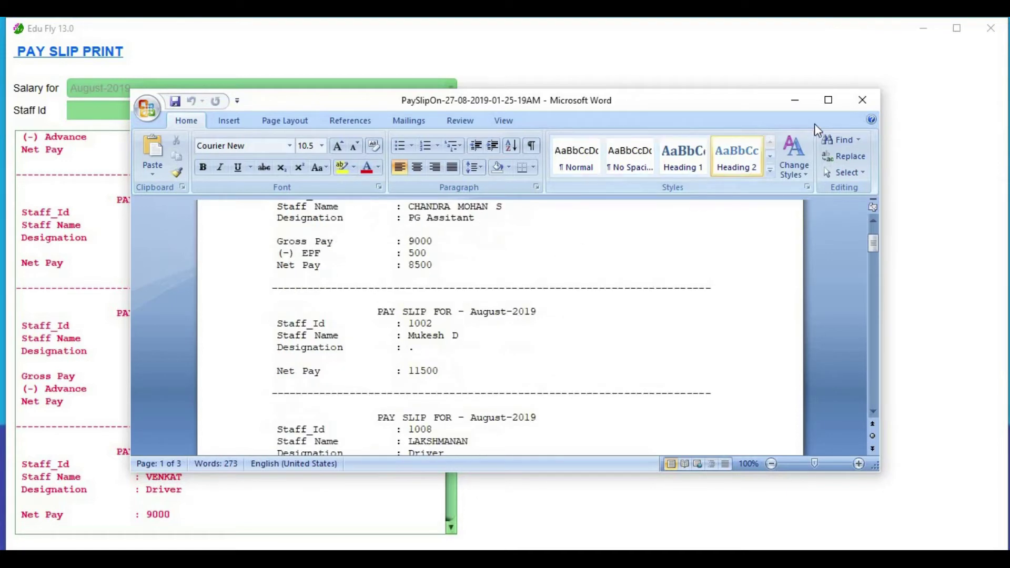
click(827, 101)
scroll(336, 305, down, 7)
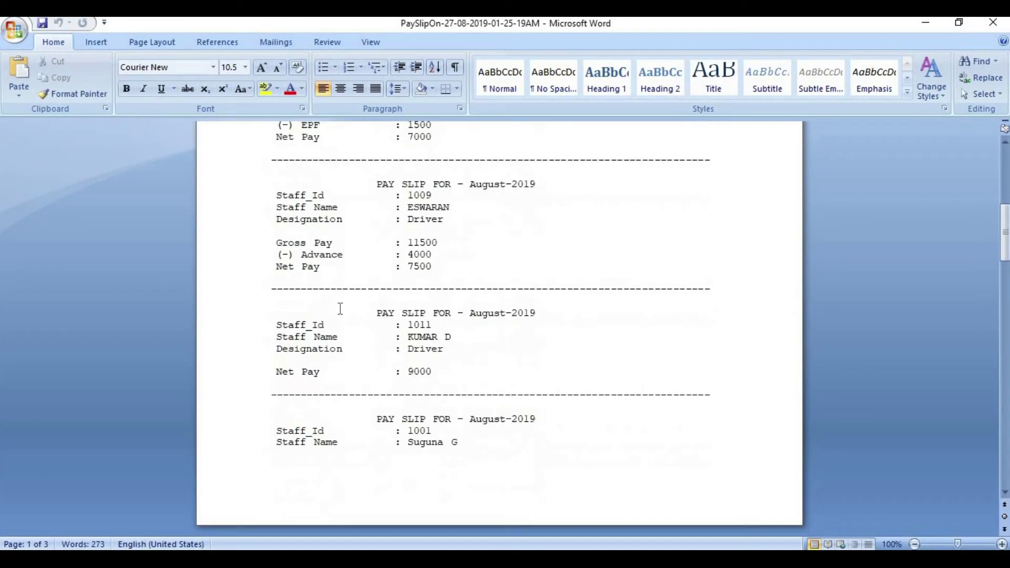
scroll(345, 309, up, 11)
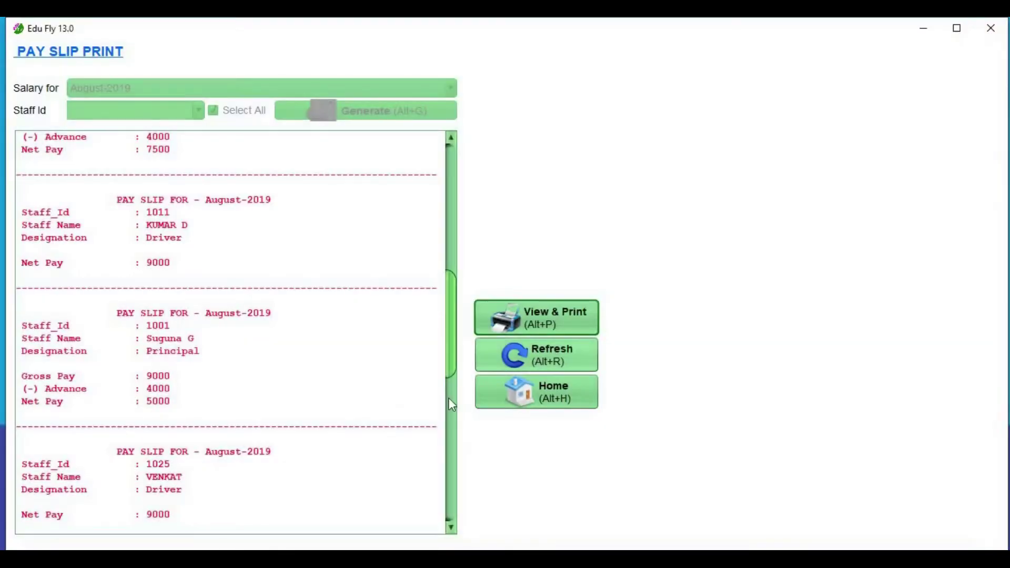
- Generate the August-2019 Bank ECS List for all staff, totalling 95742 net salary
click(536, 390)
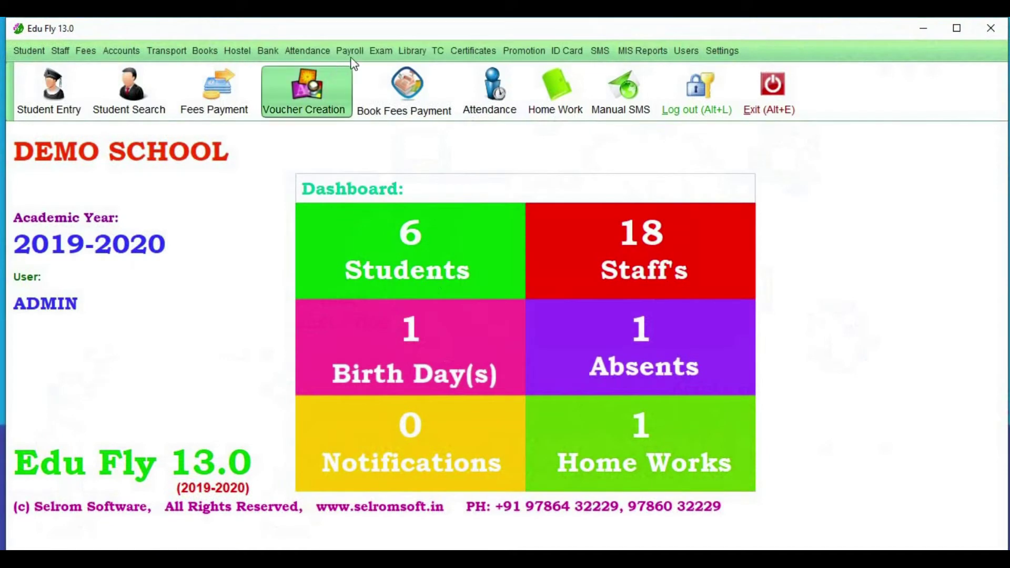
click(350, 49)
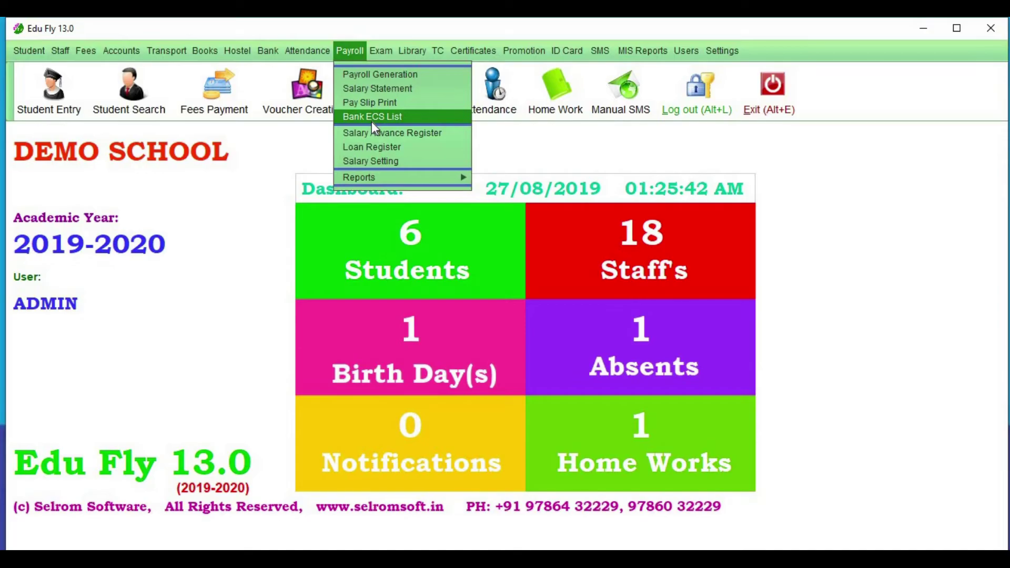
click(372, 117)
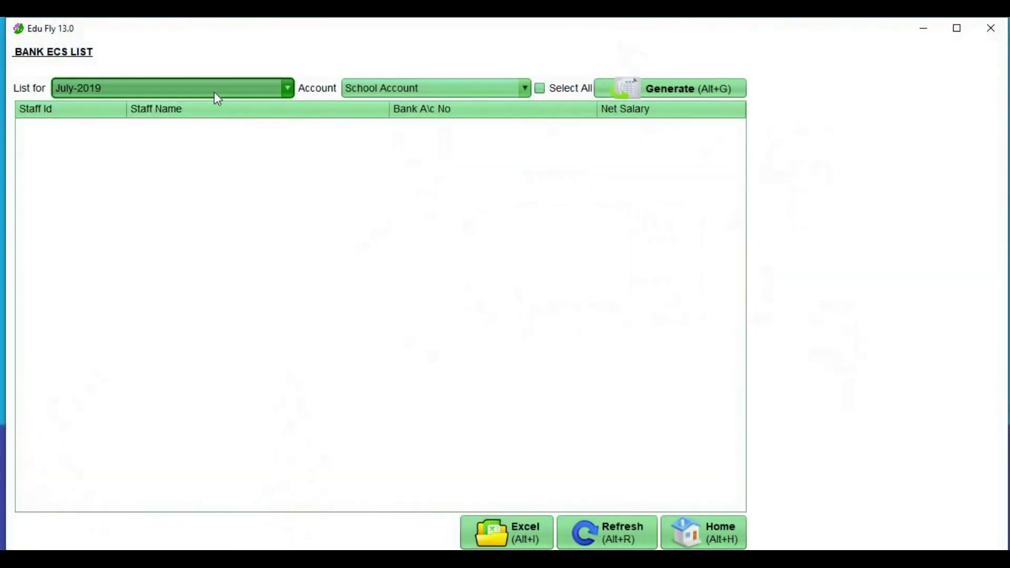
click(217, 99)
click(208, 138)
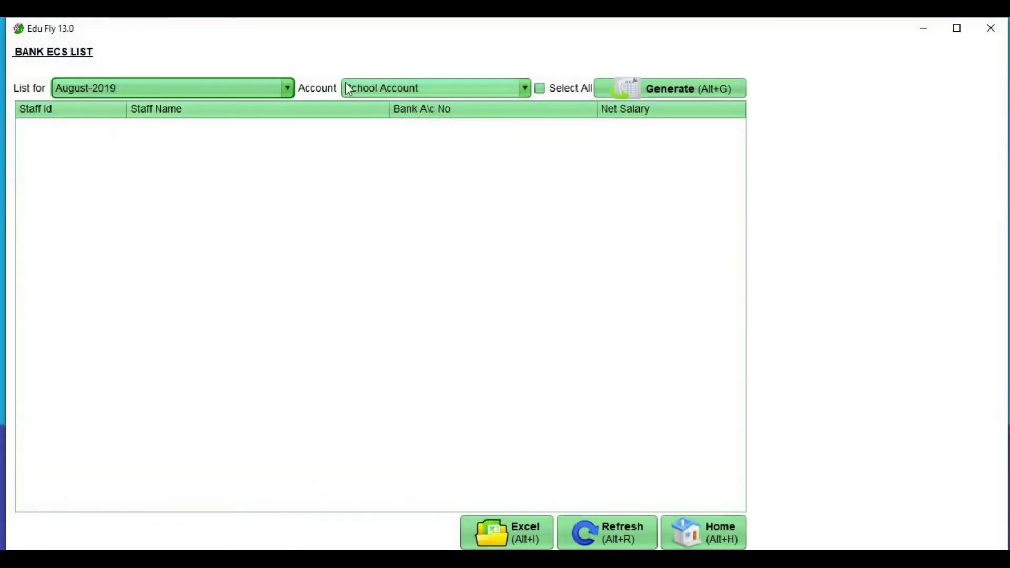
click(576, 90)
click(643, 85)
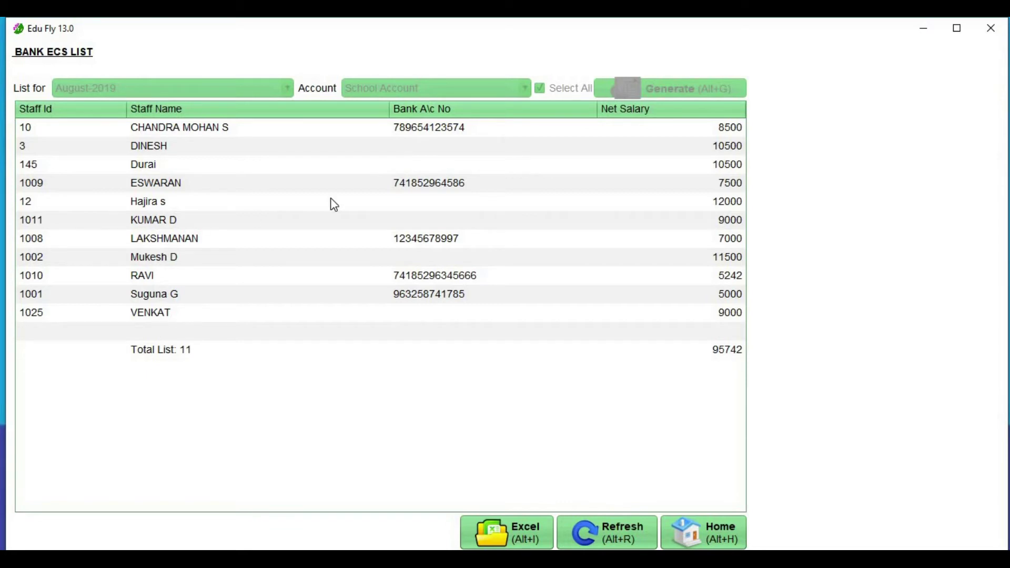
- Inspect staff rows' net salaries and bank account numbers in the ECS list
click(610, 149)
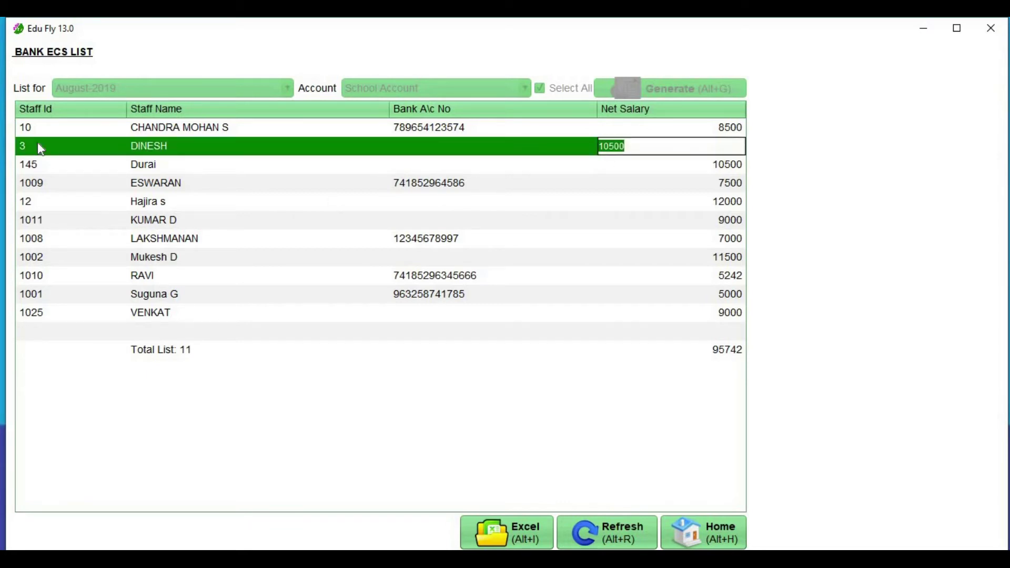
click(432, 130)
click(429, 241)
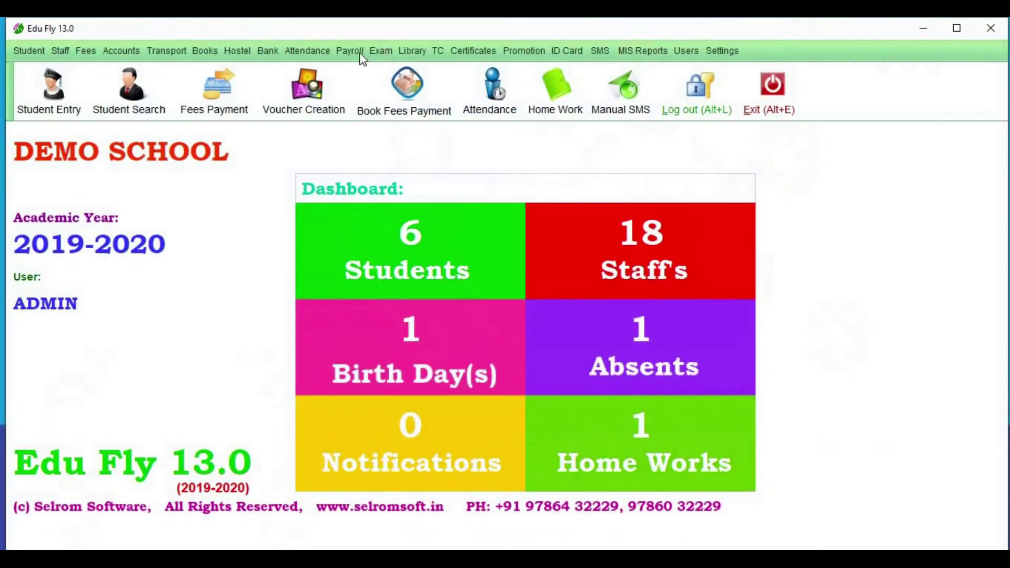
click(357, 53)
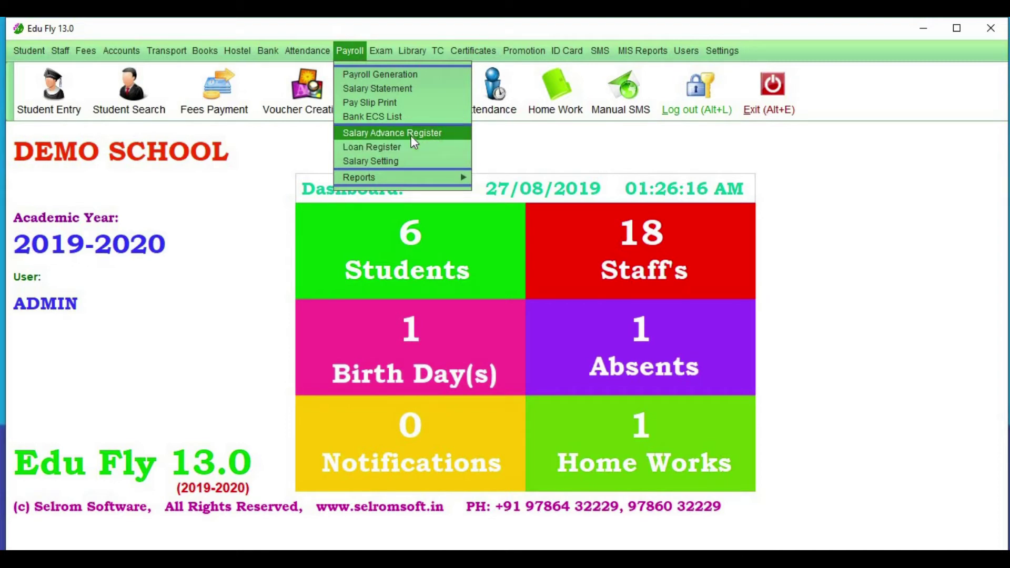
click(392, 147)
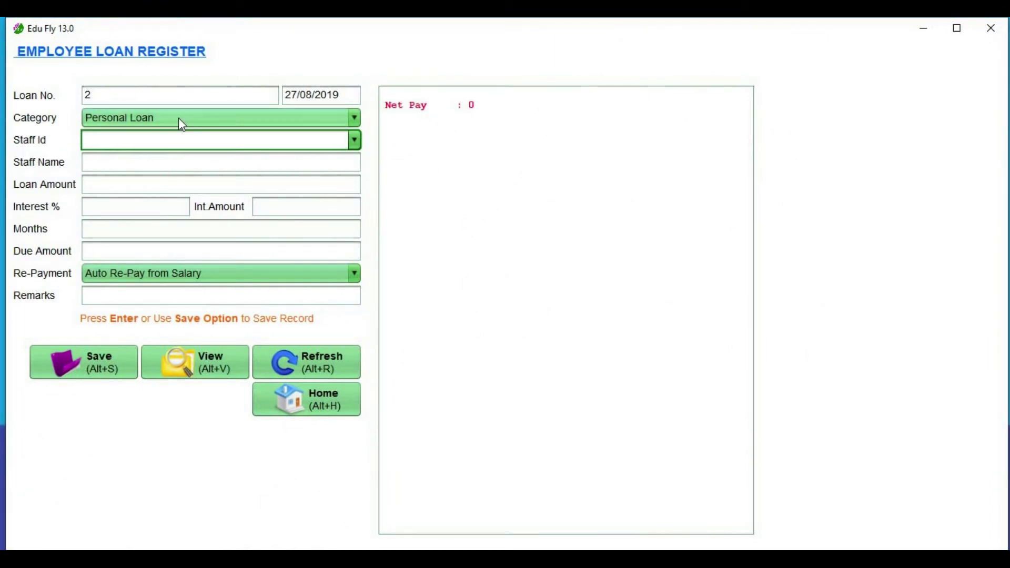
click(178, 119)
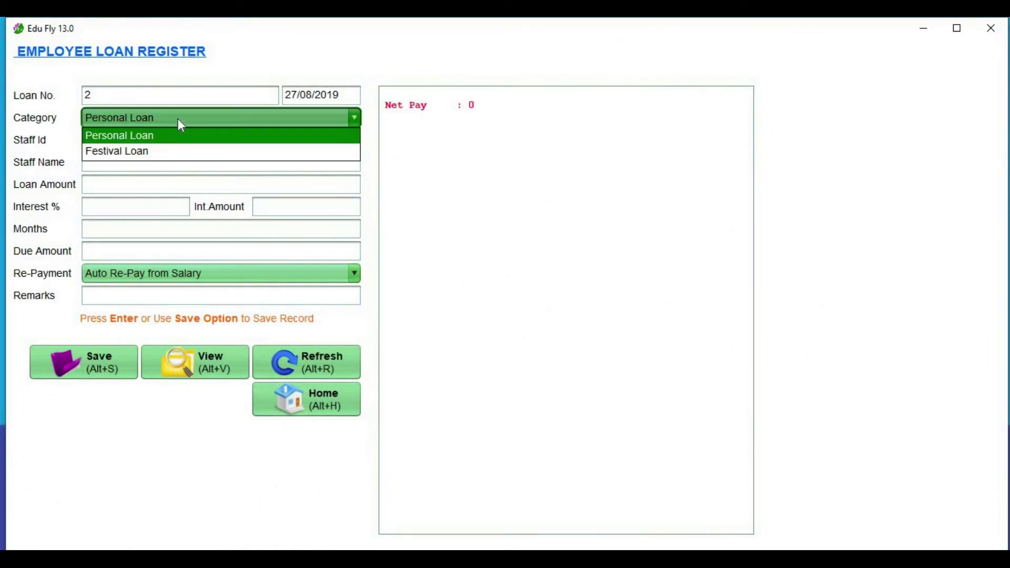
click(160, 152)
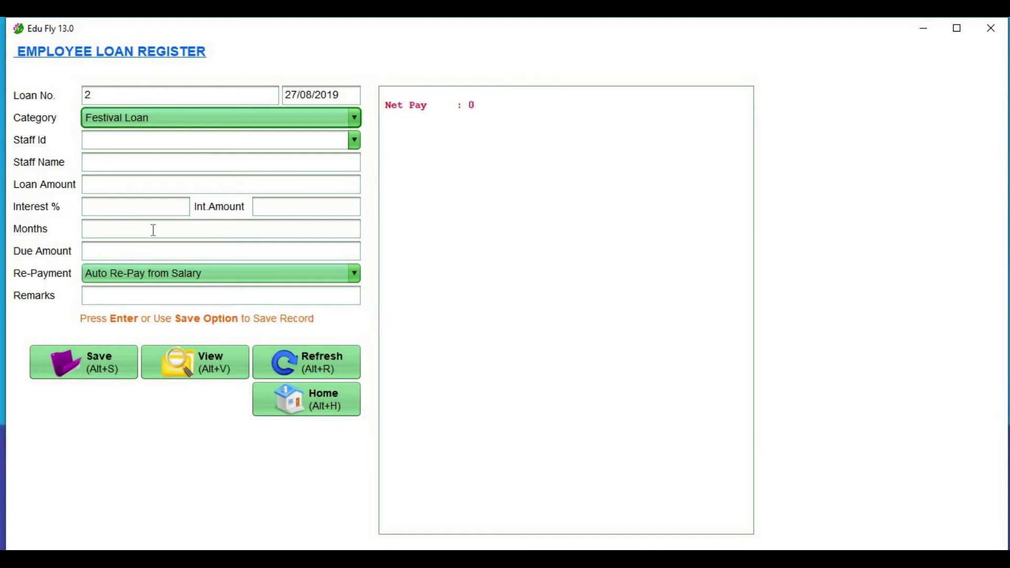
click(172, 270)
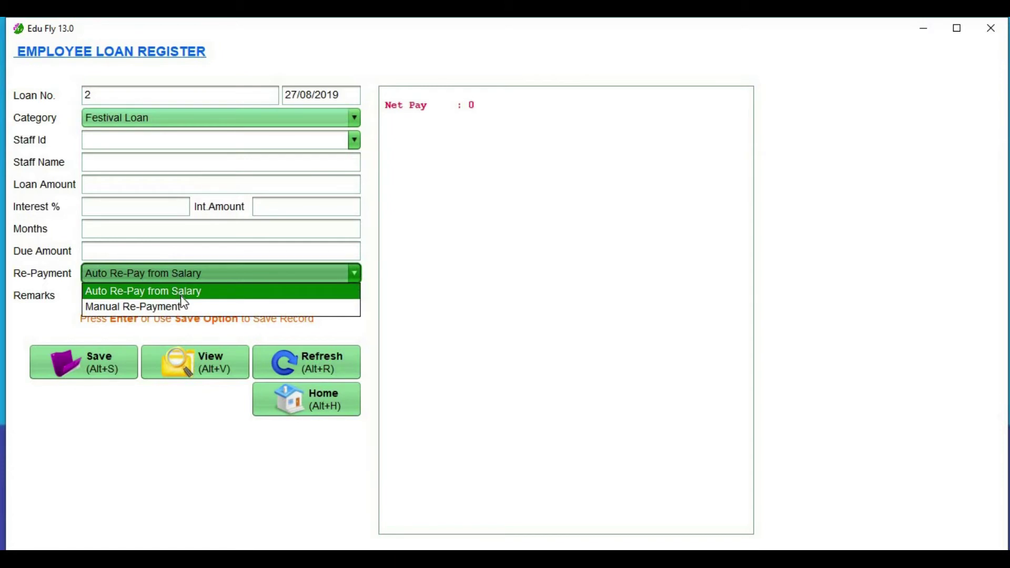
click(87, 310)
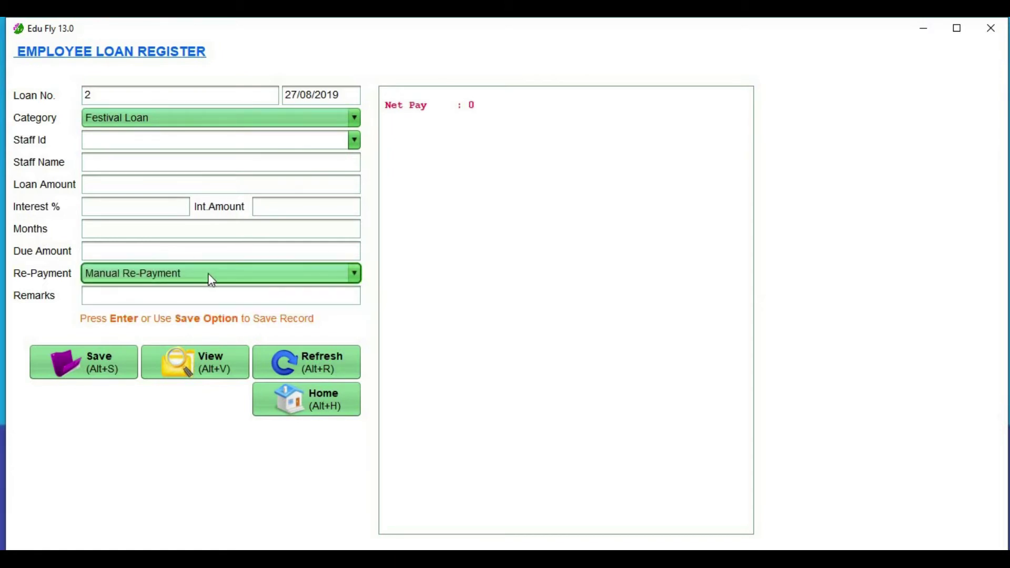
click(314, 405)
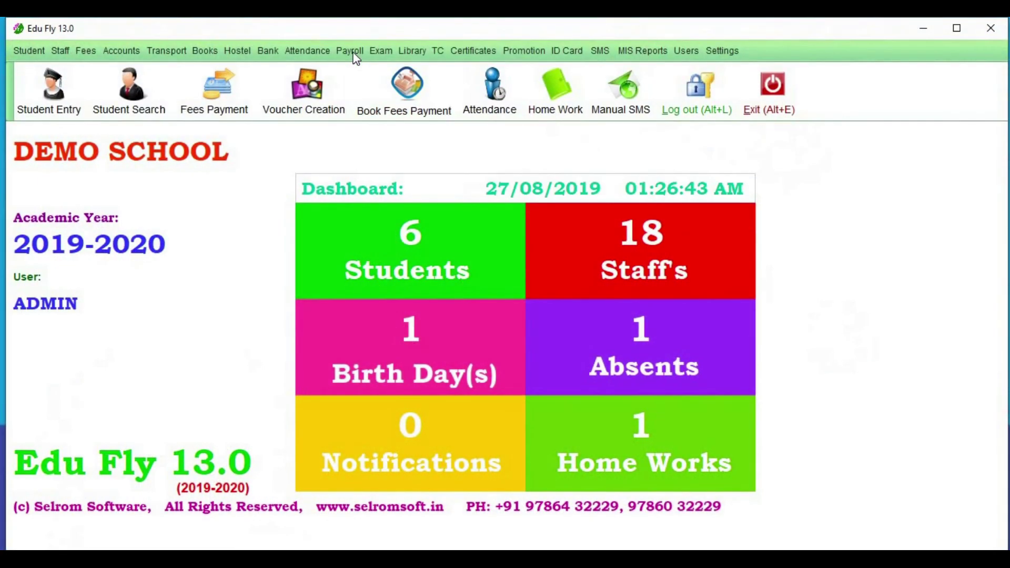
- Generate the Salary Report for 01/08/2019 to 31/08/2019
click(351, 51)
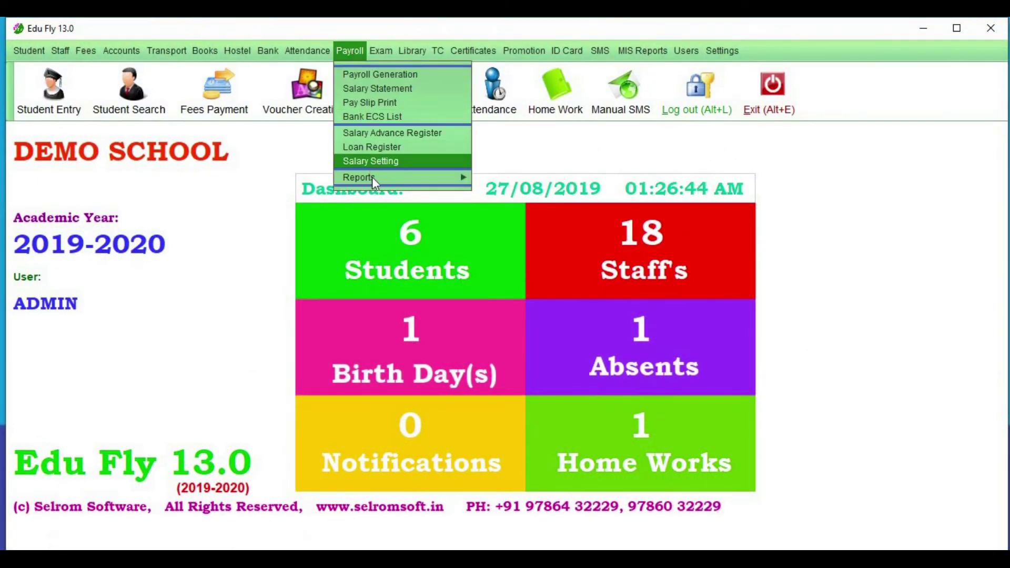
mouse_move(372, 177)
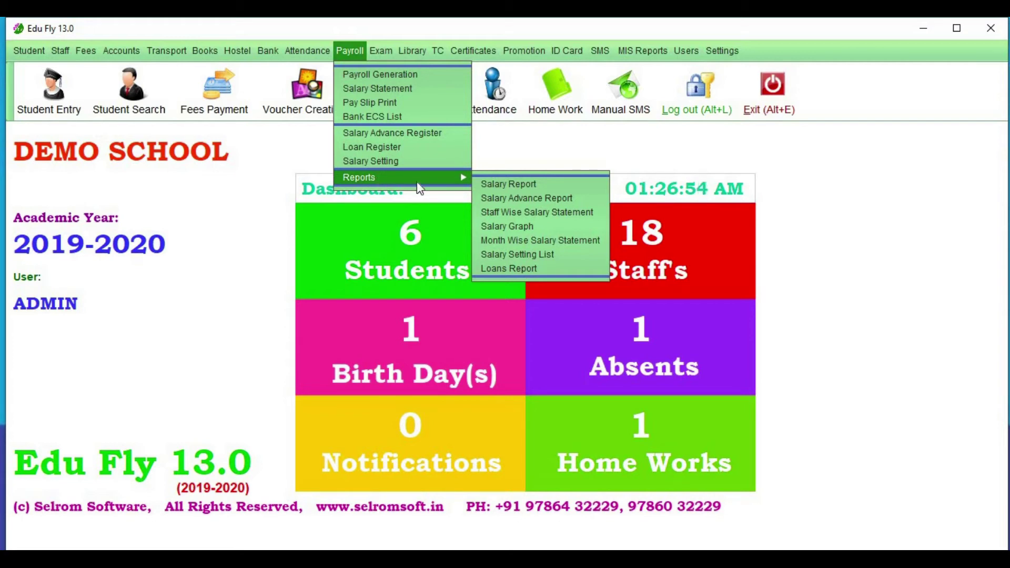
click(524, 186)
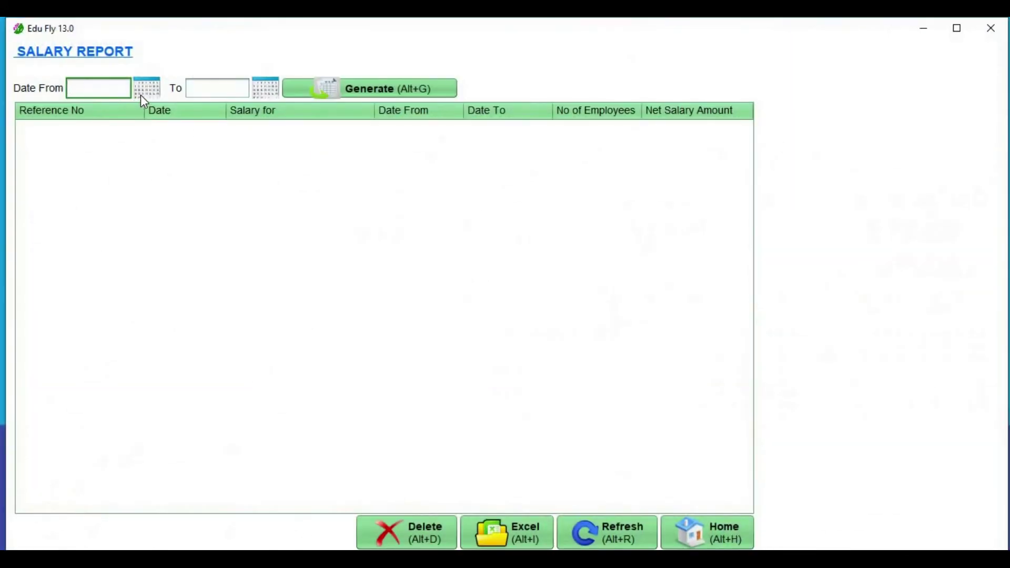
click(144, 92)
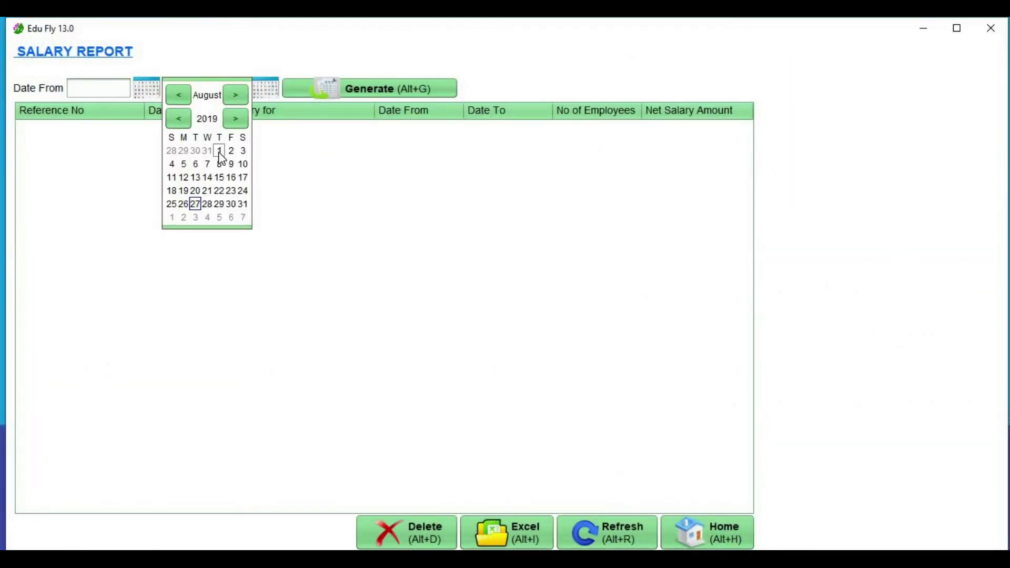
click(219, 152)
click(265, 89)
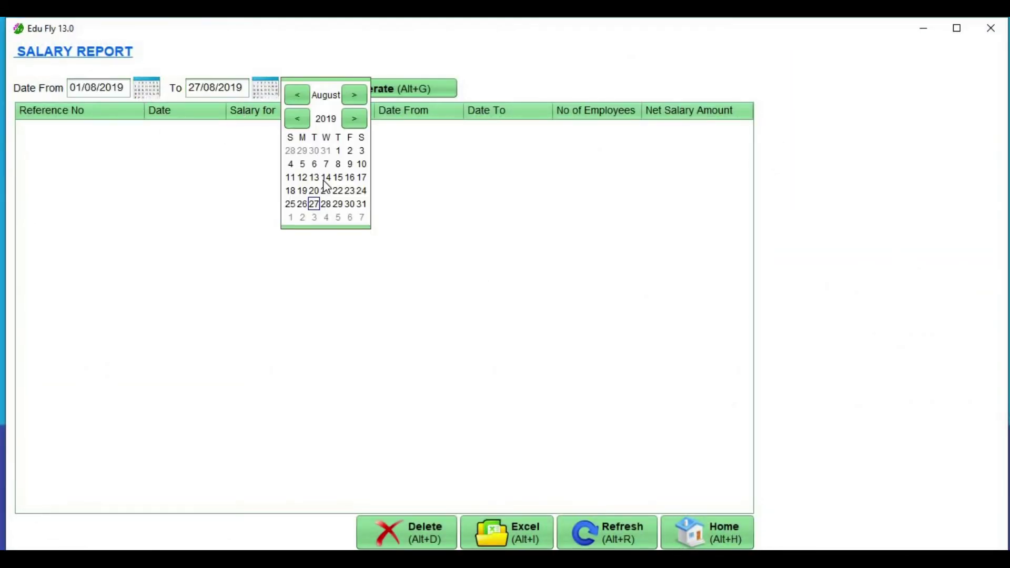
click(362, 205)
click(405, 88)
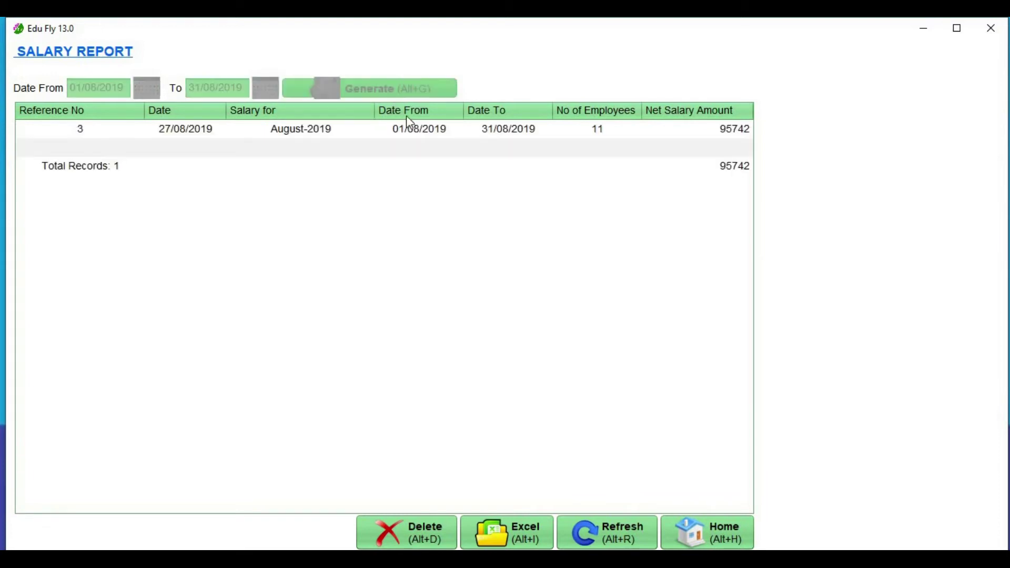
- Review the August-2019 payroll record: reference 3, 11 employees totalling 95742
click(333, 132)
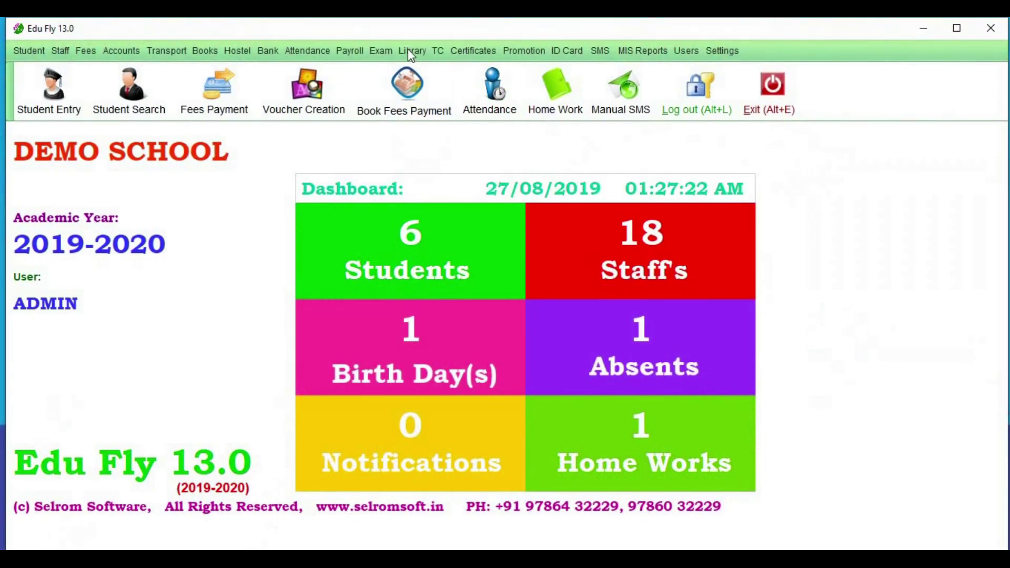
click(361, 51)
mouse_move(378, 177)
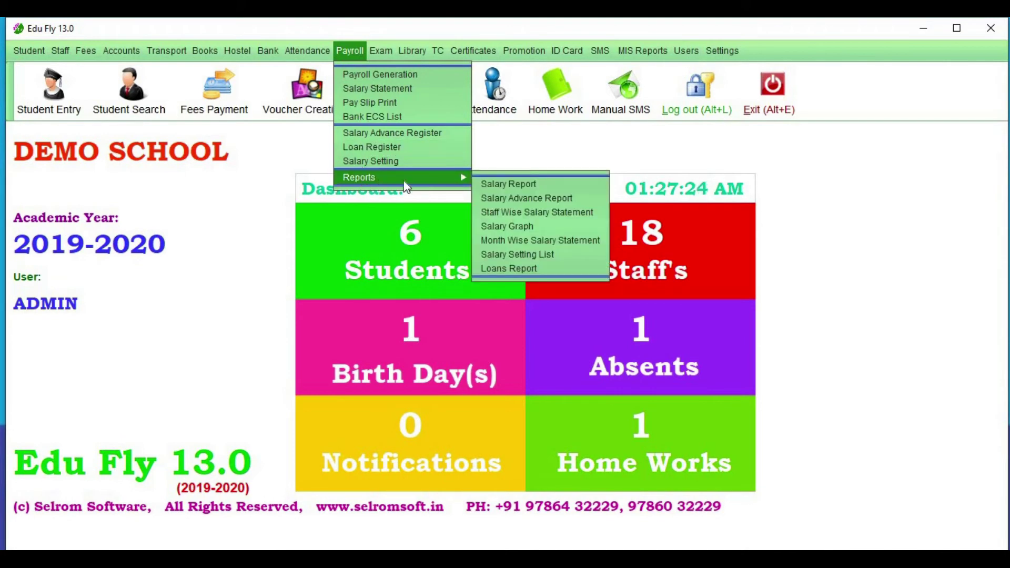
- Generate the Salary Advance Report for 01/06/2019 to 31/08/2019
click(519, 200)
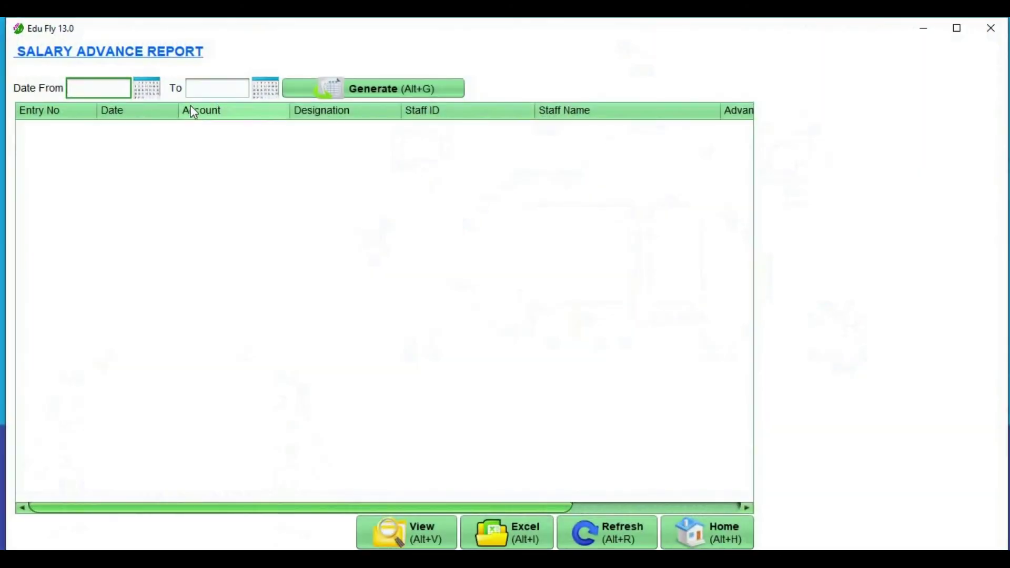
click(145, 94)
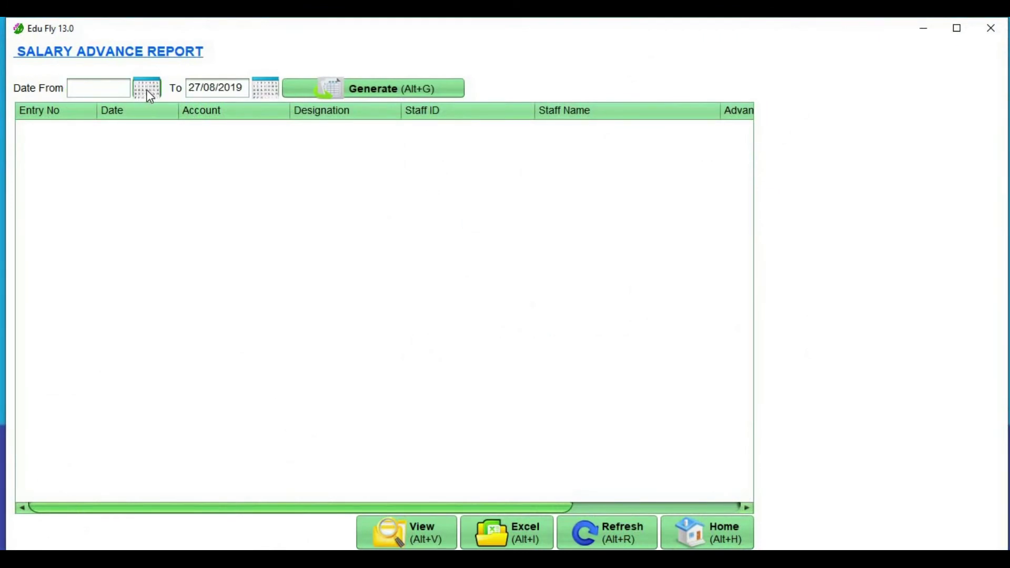
click(148, 92)
click(179, 102)
click(180, 104)
click(243, 152)
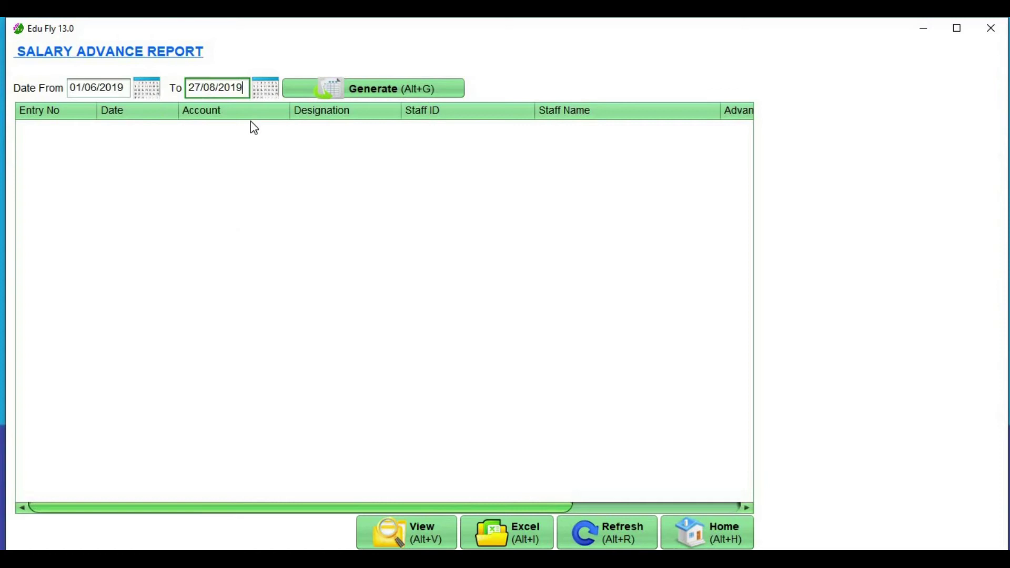
click(267, 87)
click(356, 204)
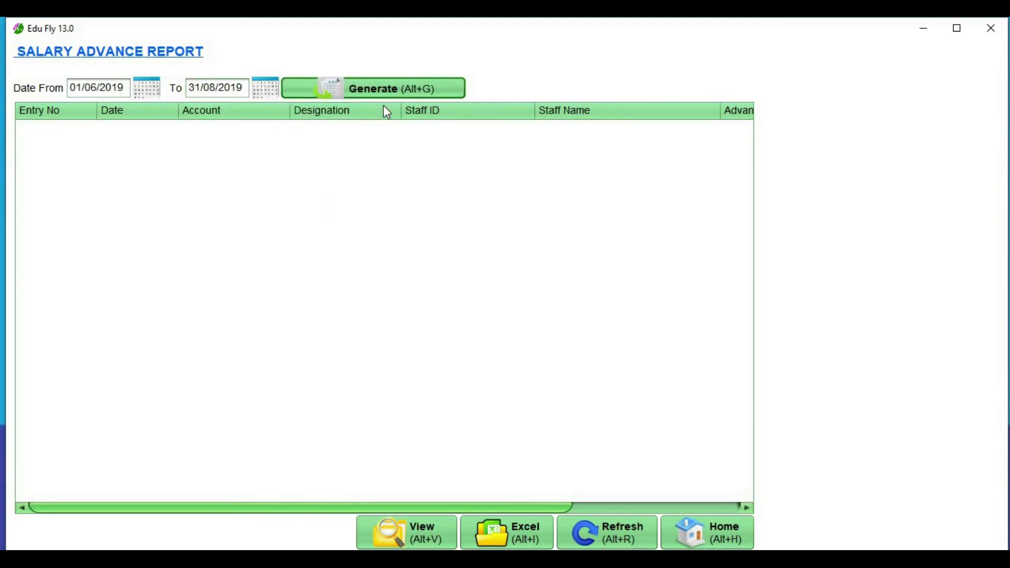
click(393, 89)
- Review the two 4000 advances totalling 8000, then return to the dashboard
click(330, 130)
click(334, 146)
click(526, 128)
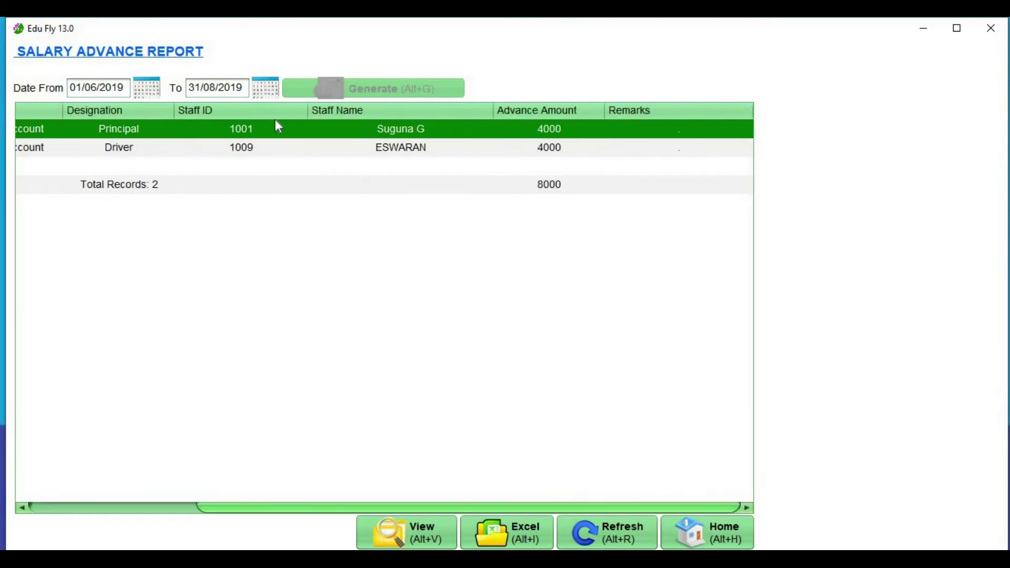
click(384, 151)
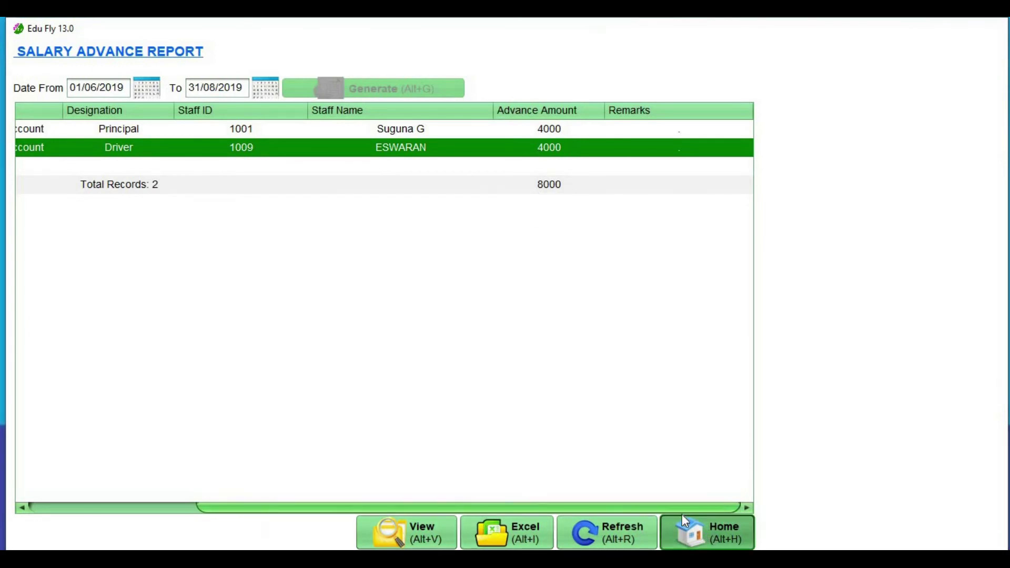
click(701, 528)
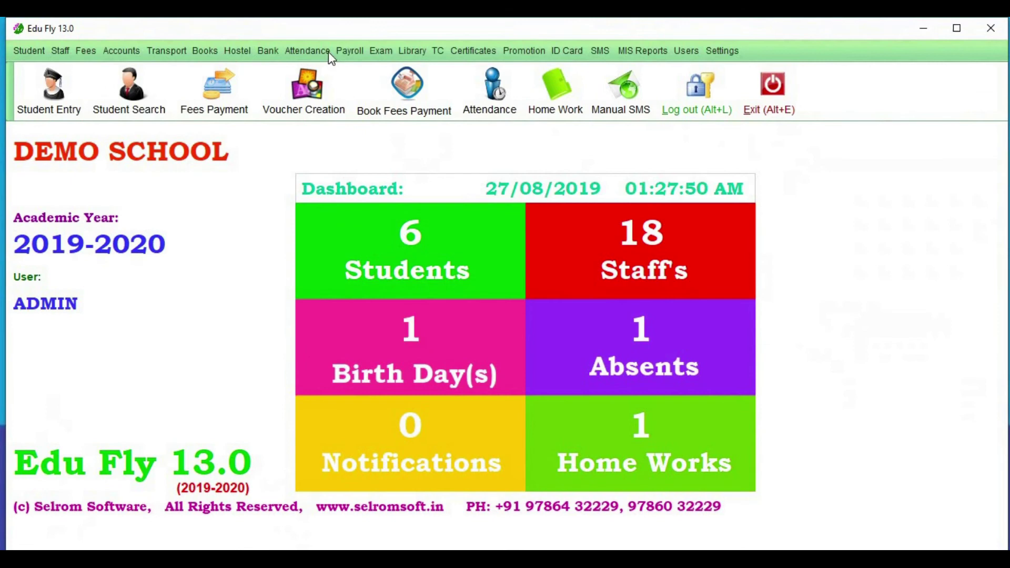
- Generate staff 1001's salary statement: June-2019 net pay 3000, August-2019 net pay 5000
click(347, 51)
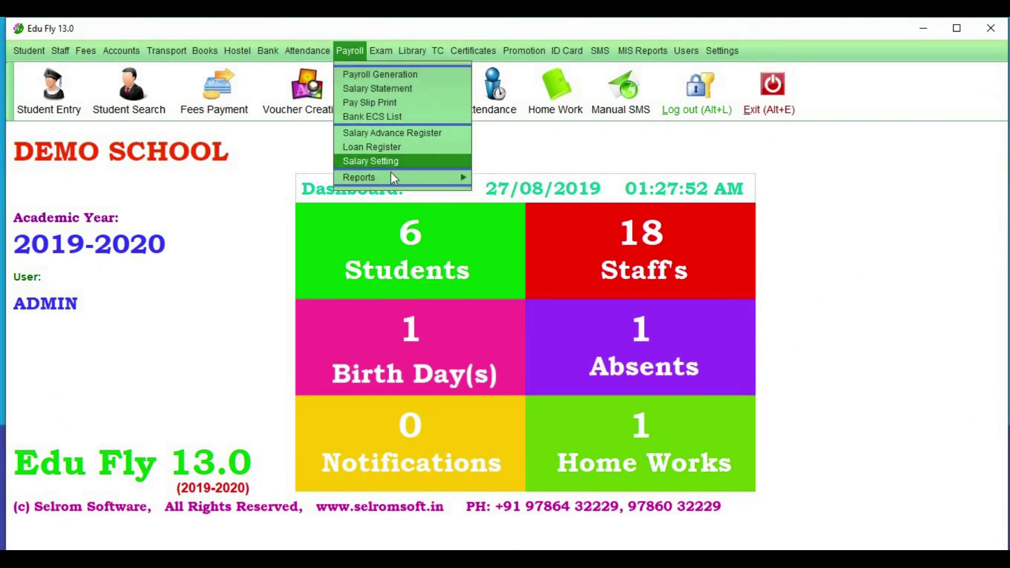
mouse_move(424, 185)
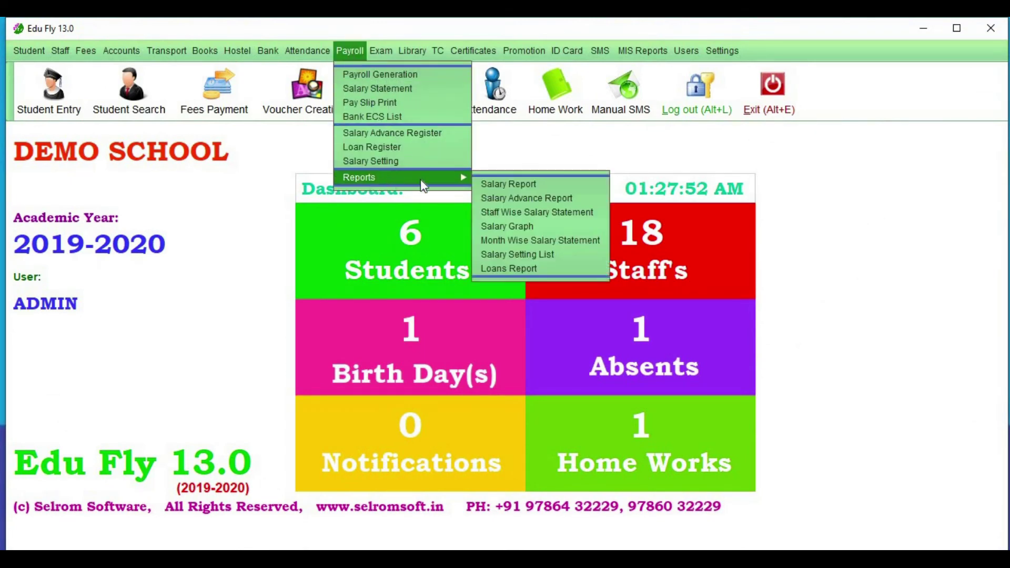
click(514, 215)
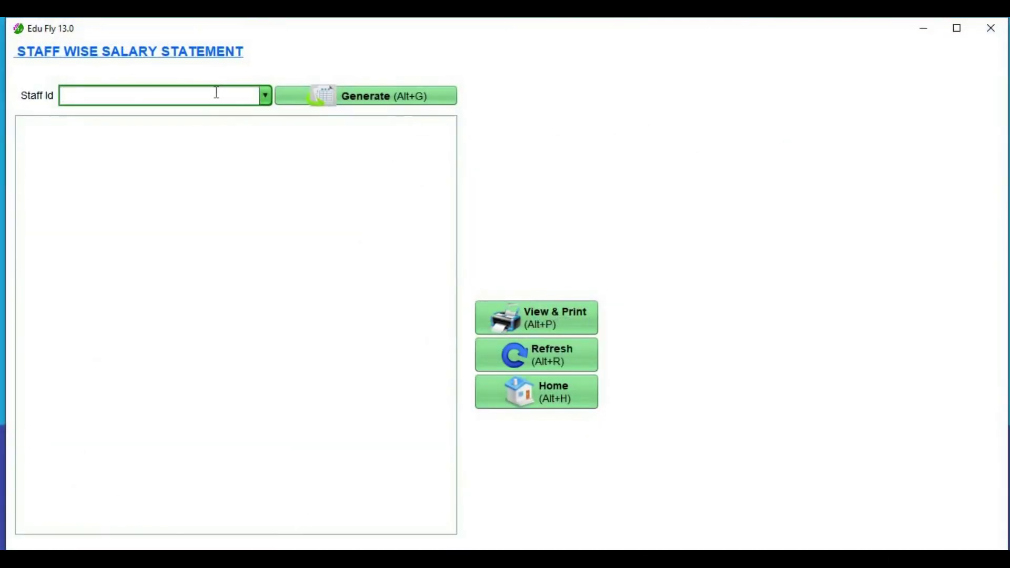
click(217, 93)
key(Down)
key(Down)
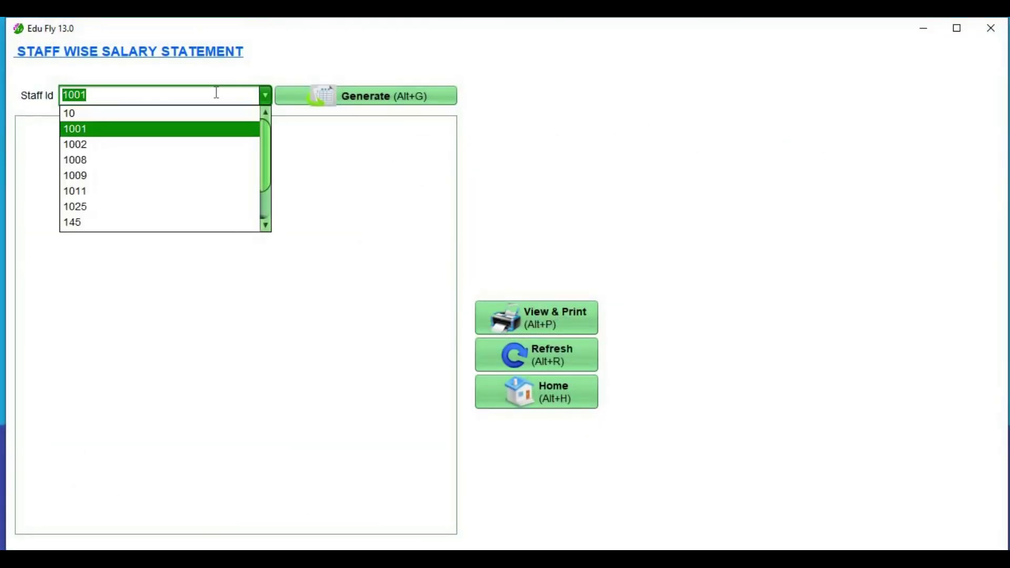
click(216, 93)
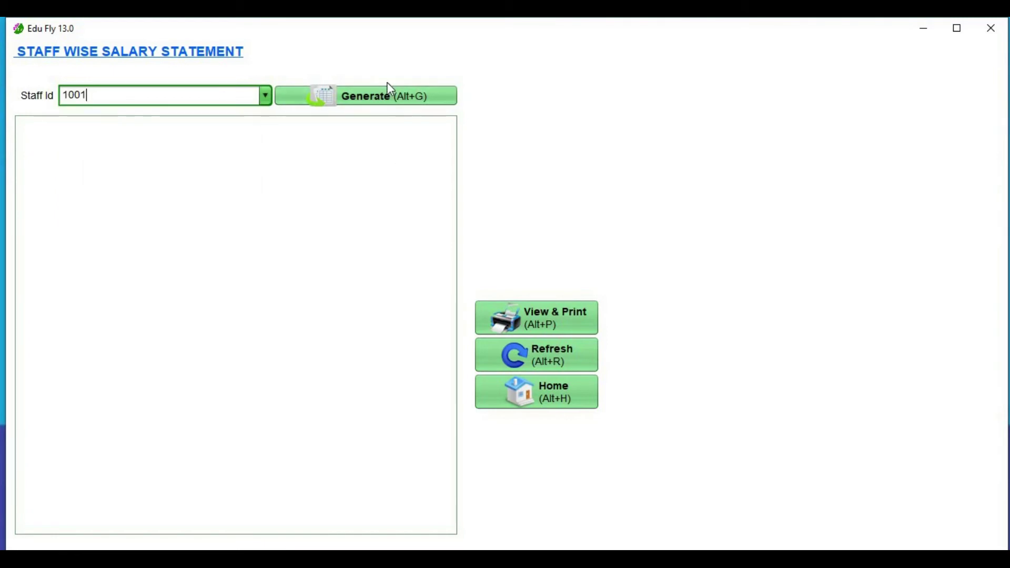
click(400, 105)
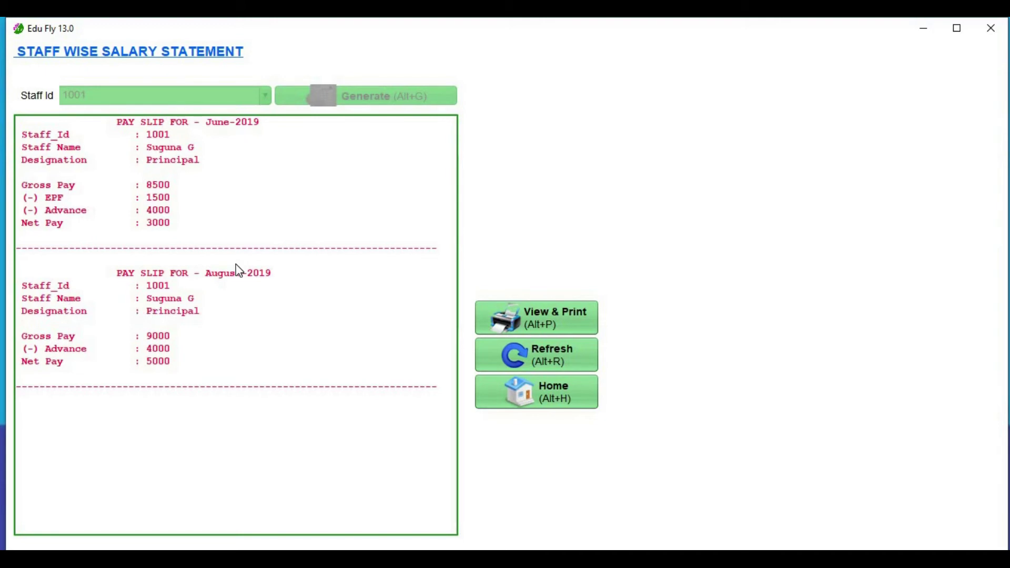
click(531, 403)
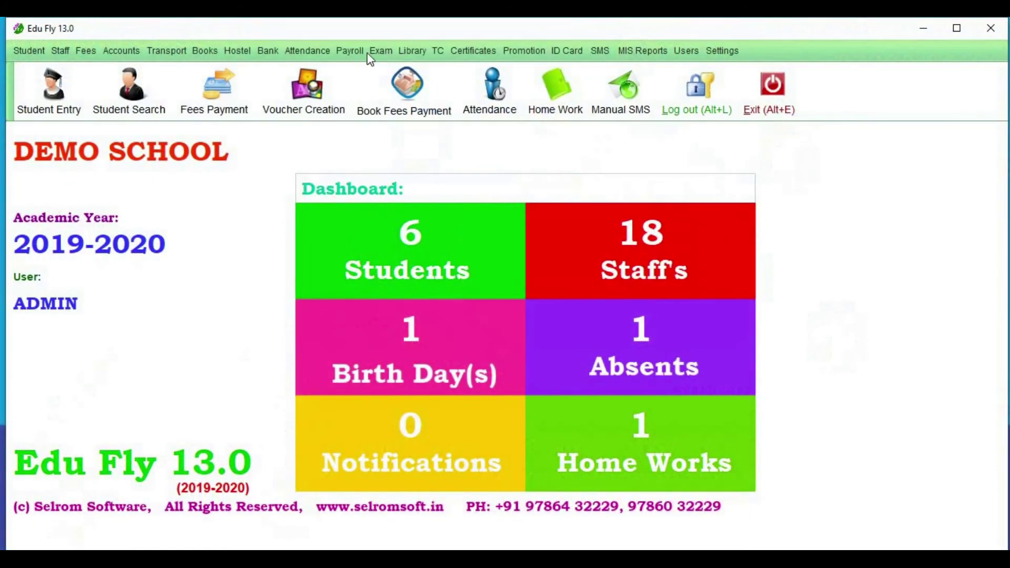
click(350, 50)
mouse_move(443, 181)
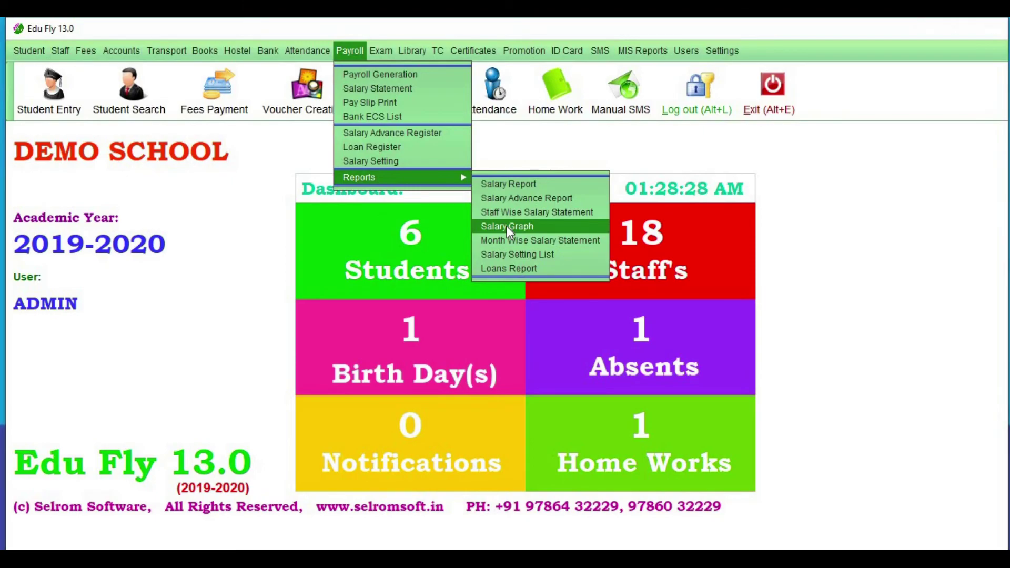
click(506, 226)
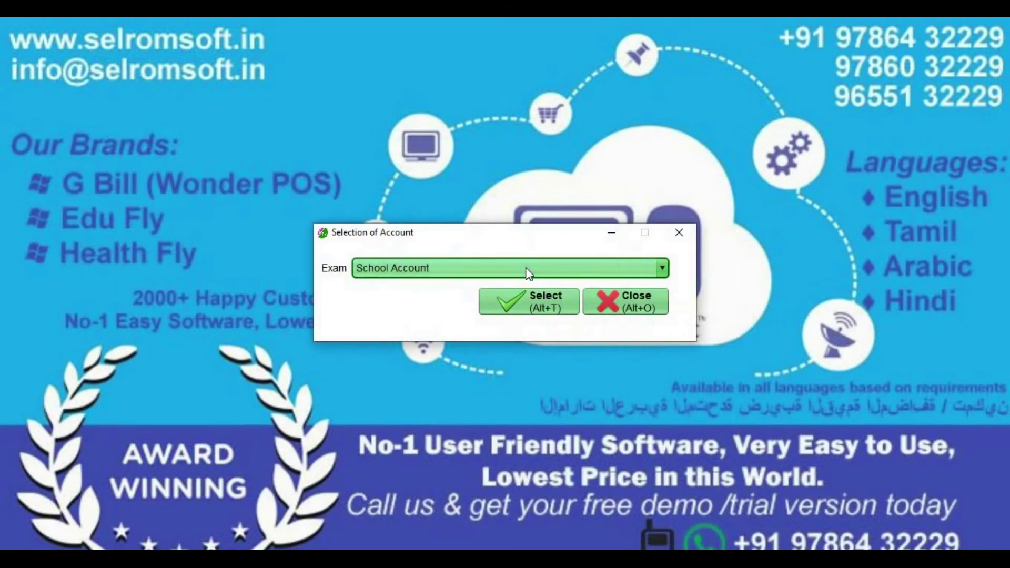
click(528, 273)
click(512, 286)
click(531, 302)
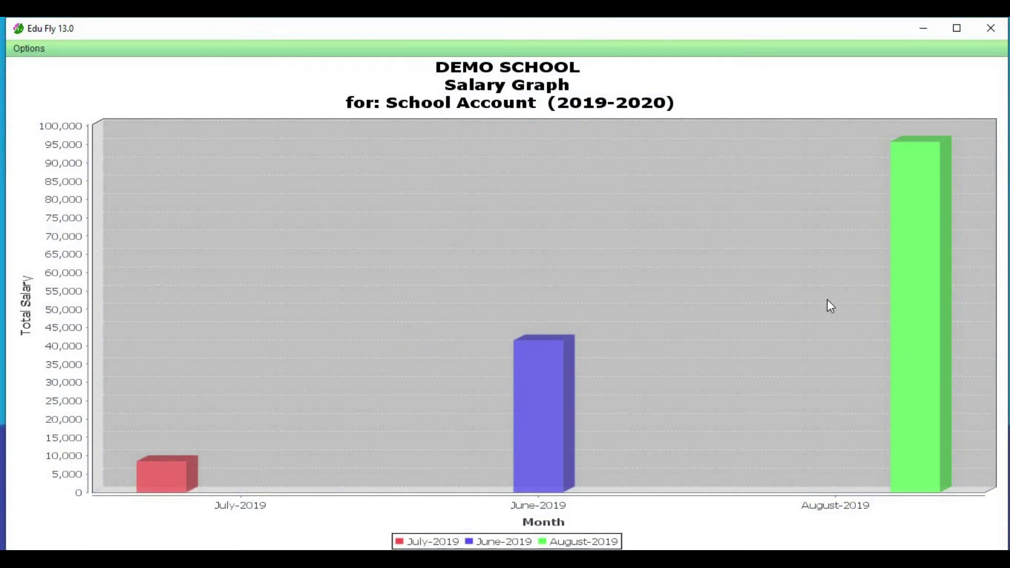
click(991, 28)
click(542, 314)
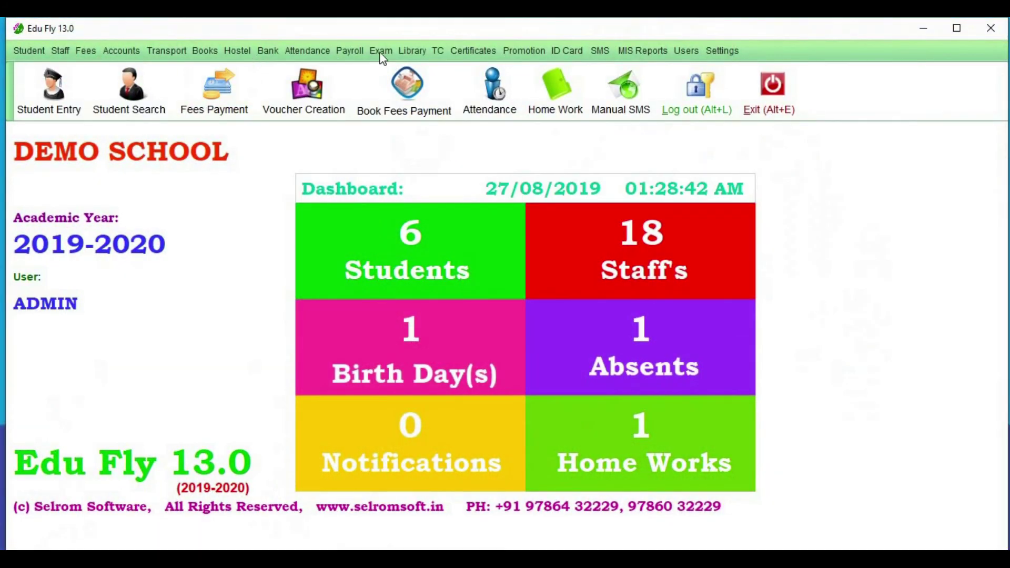
click(350, 52)
mouse_move(405, 179)
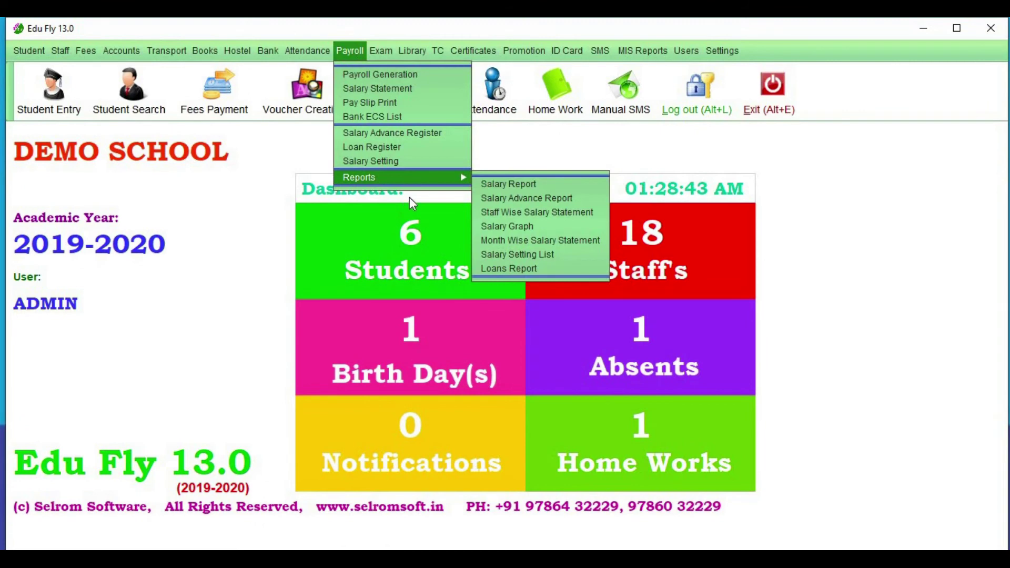
click(522, 242)
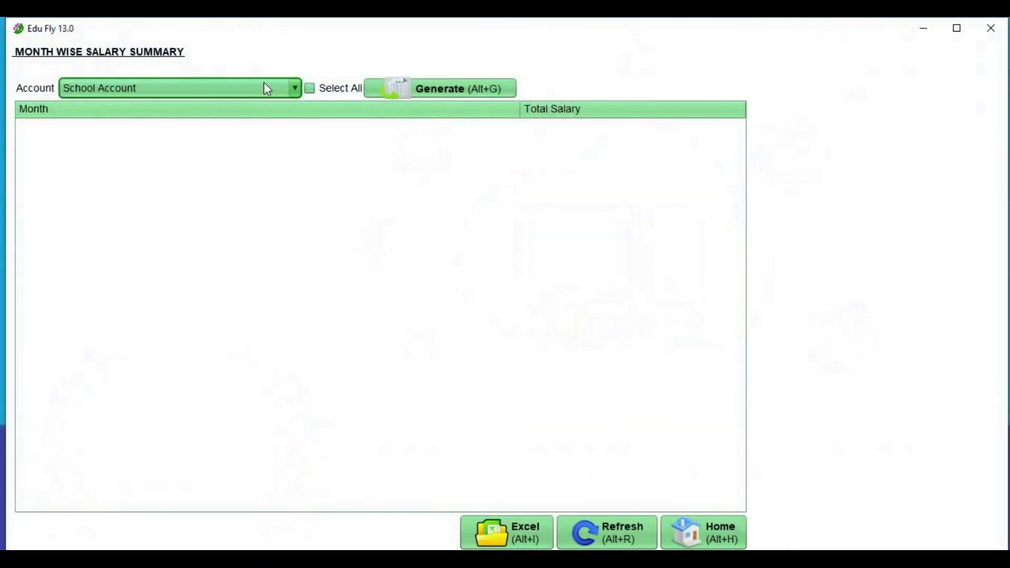
click(327, 89)
click(455, 90)
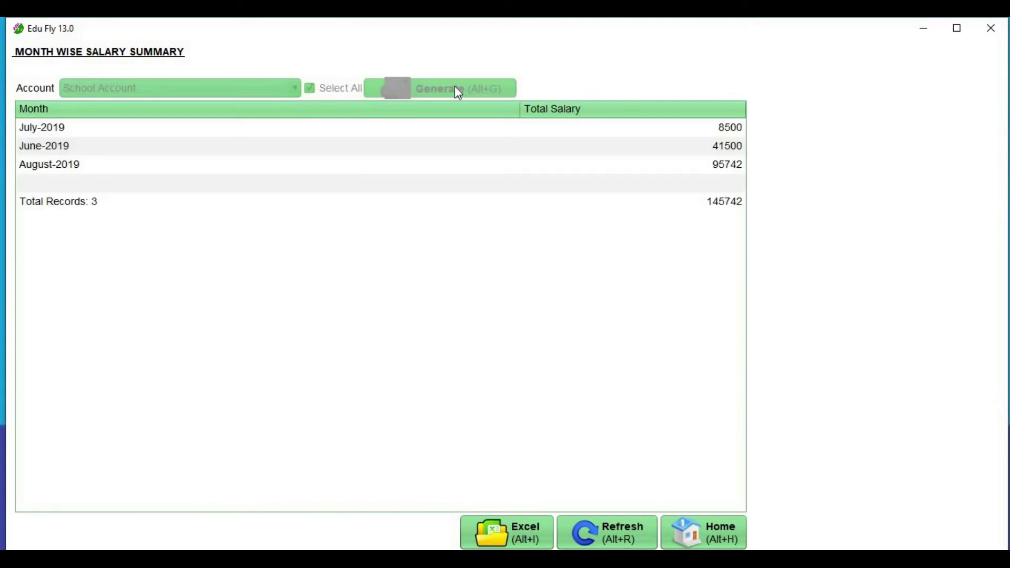
click(55, 132)
click(68, 150)
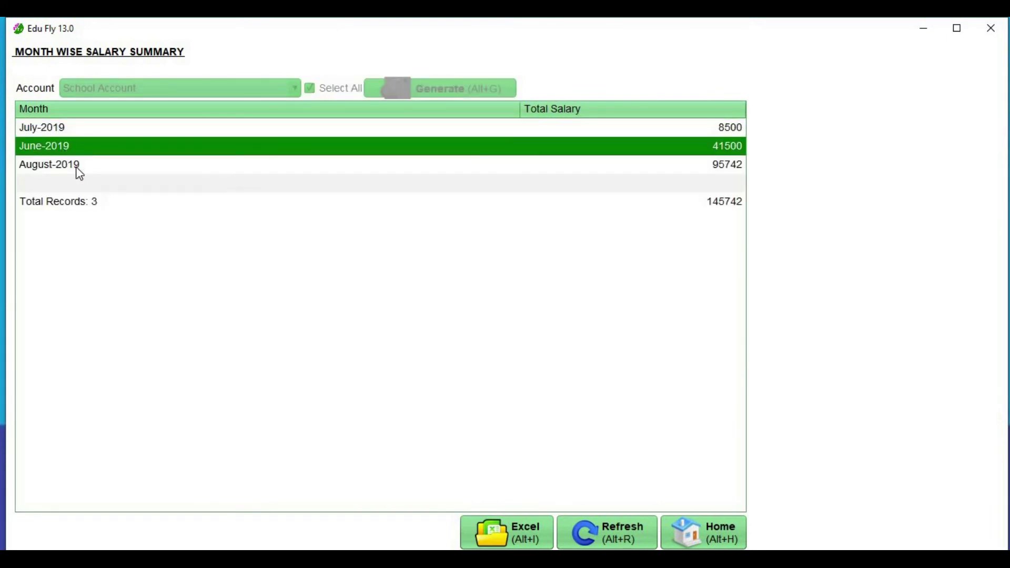
double_click(83, 165)
click(447, 130)
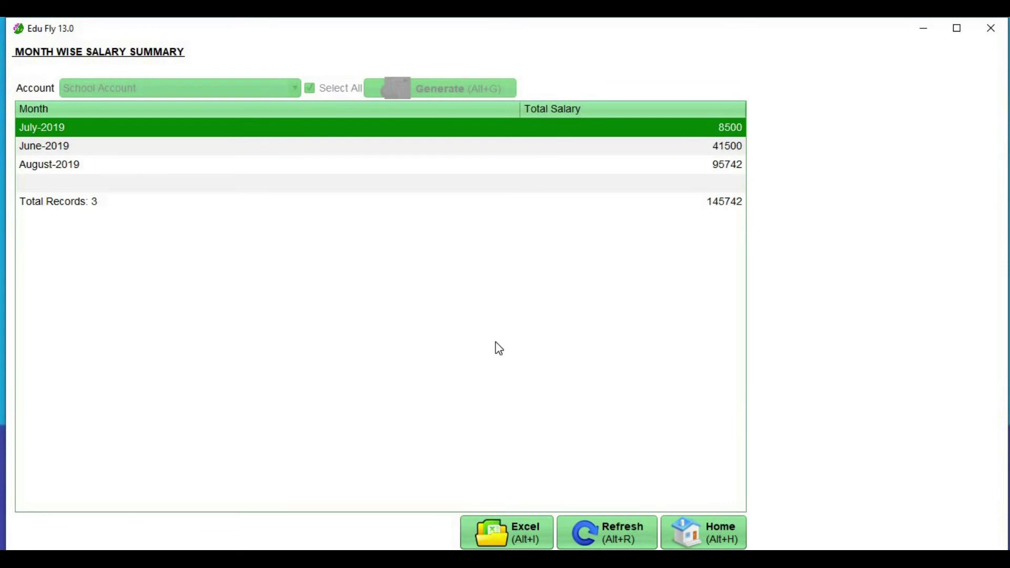
click(679, 522)
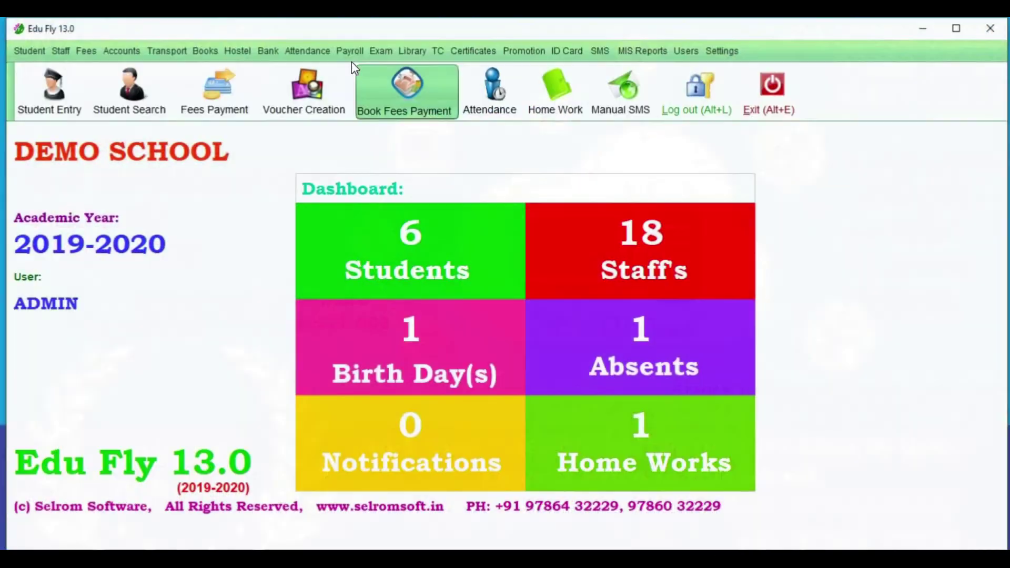
click(347, 51)
mouse_move(386, 178)
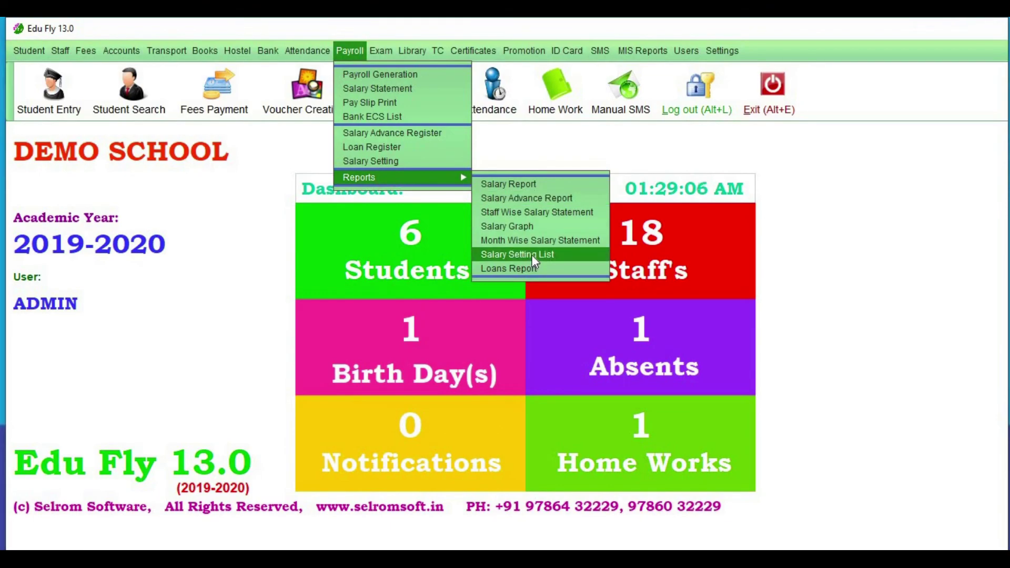
click(532, 254)
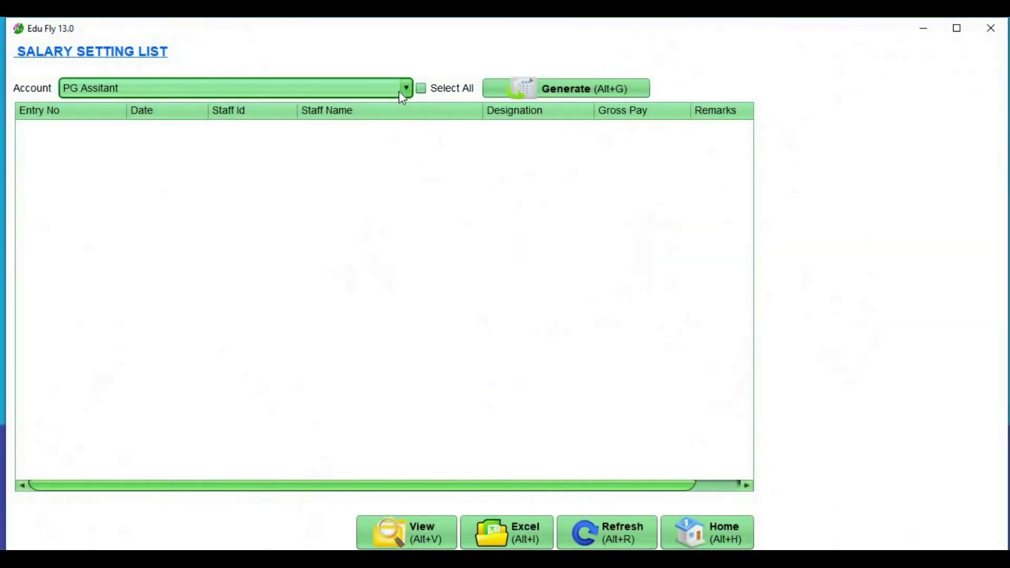
click(399, 92)
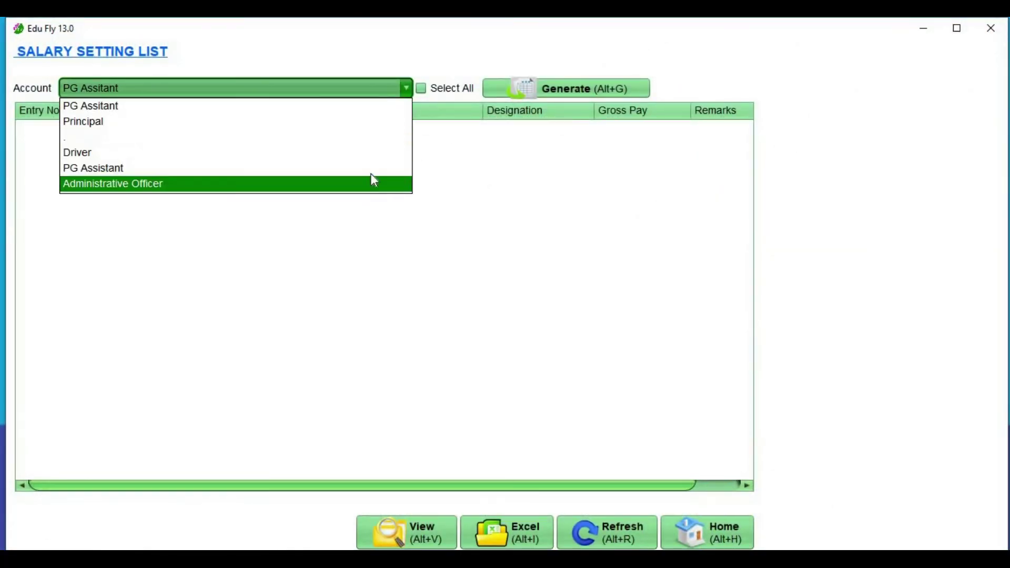
click(428, 93)
click(427, 91)
click(550, 84)
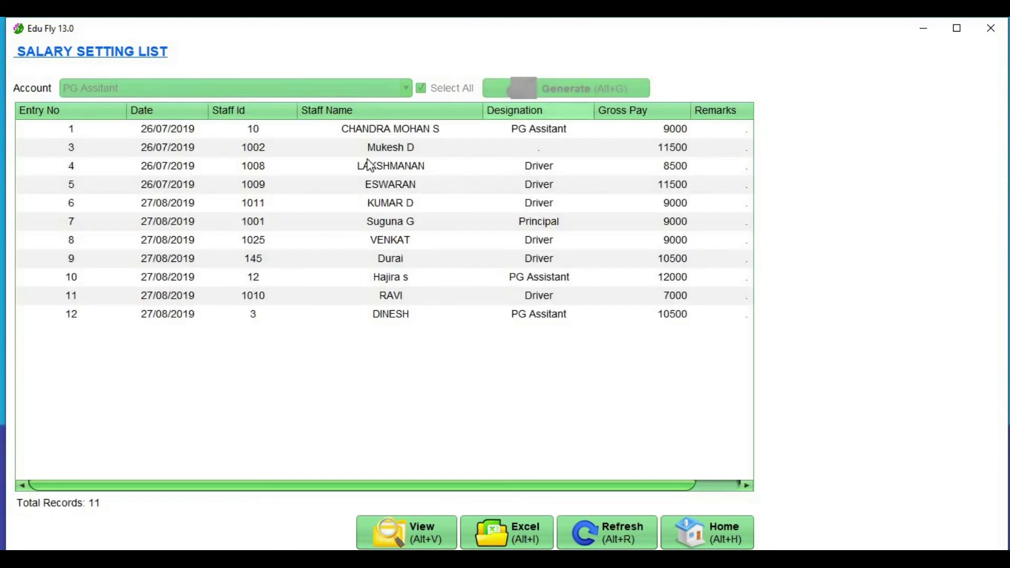
click(293, 149)
click(339, 257)
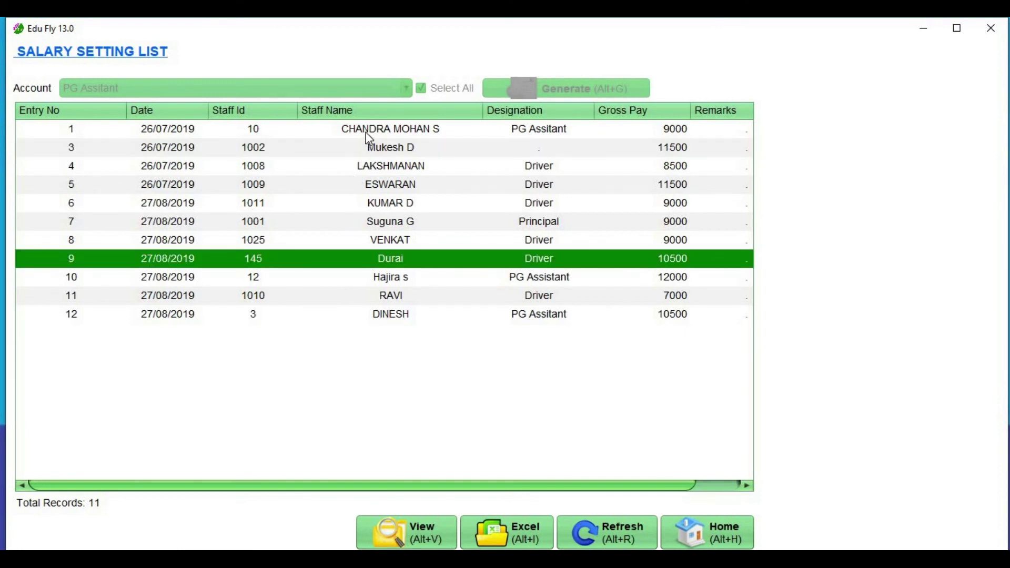
click(367, 135)
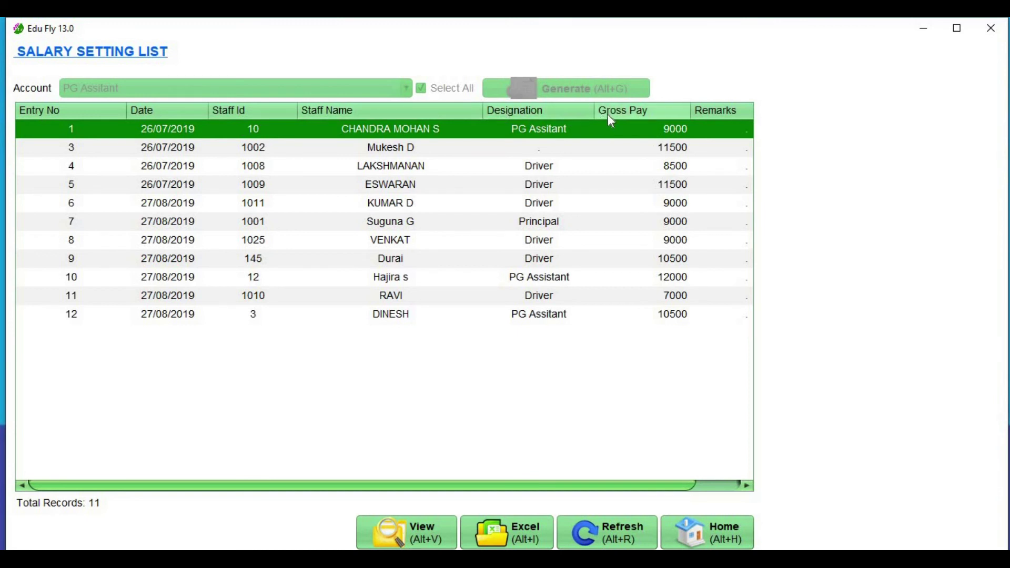
drag(680, 485, 743, 486)
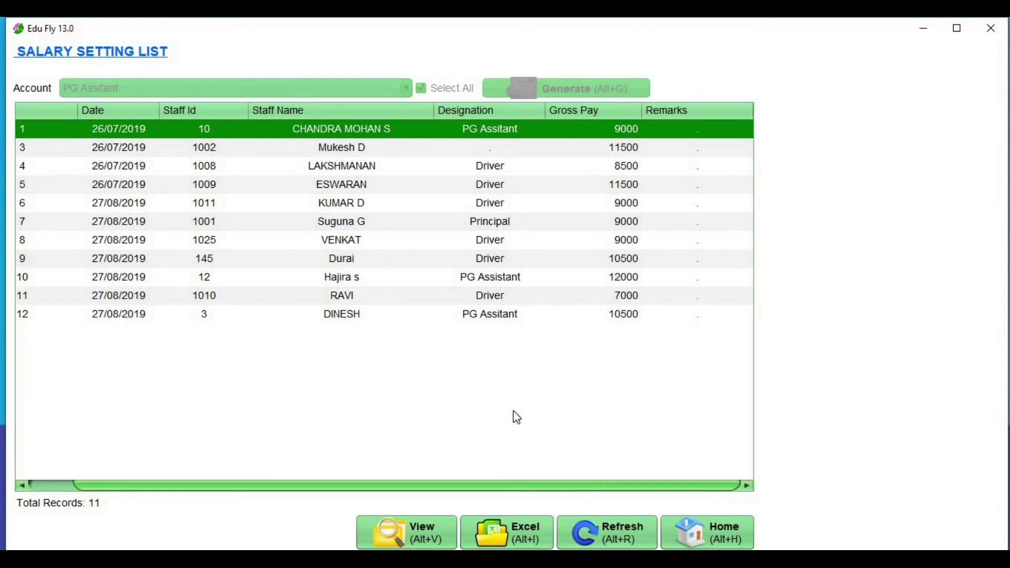
click(494, 285)
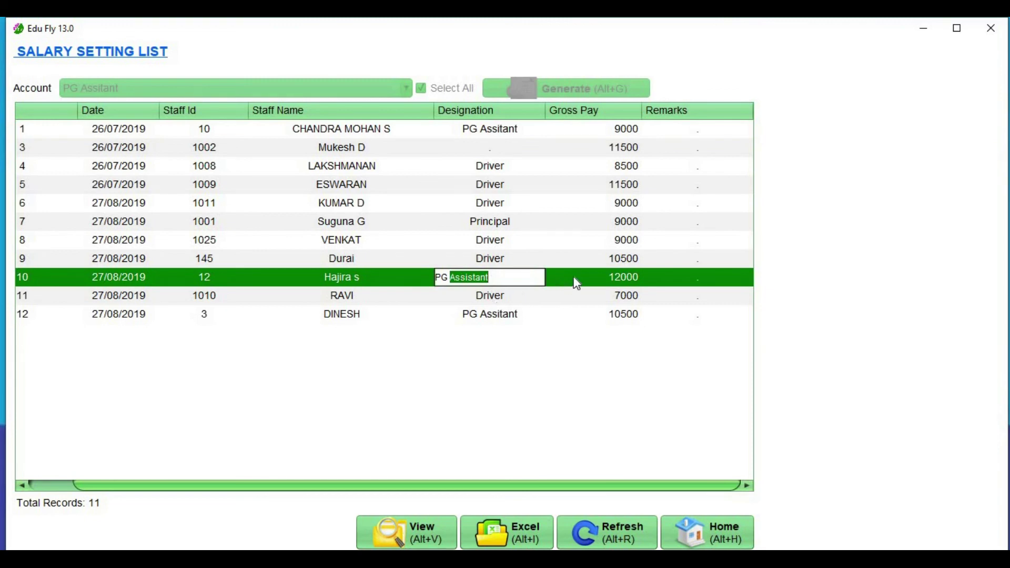
click(431, 545)
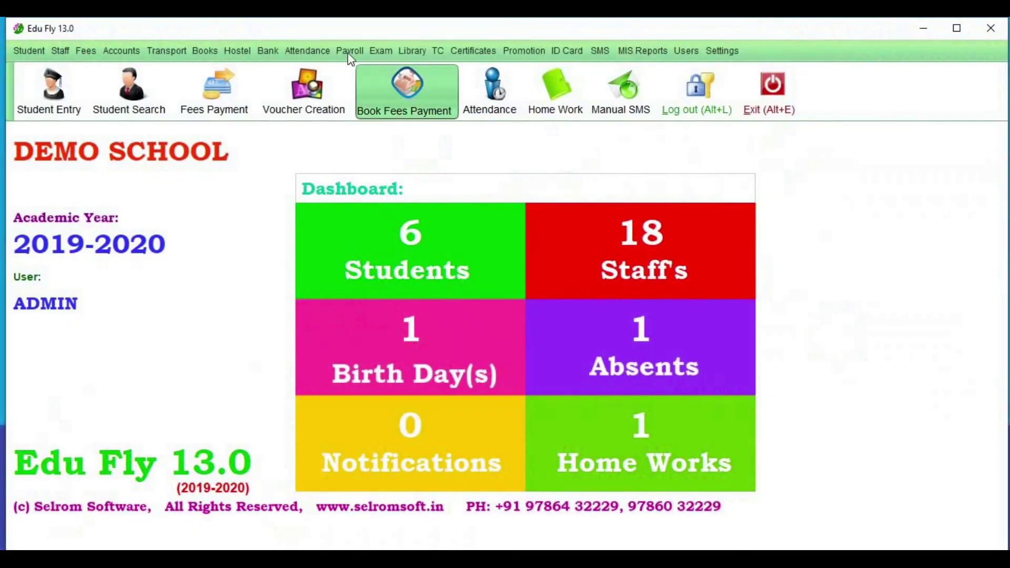
click(349, 51)
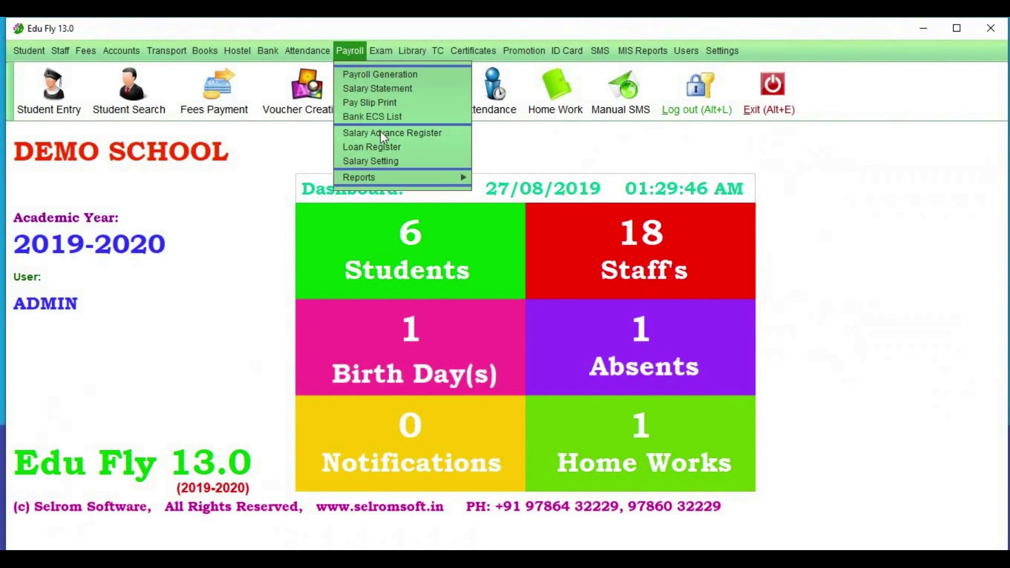
mouse_move(396, 175)
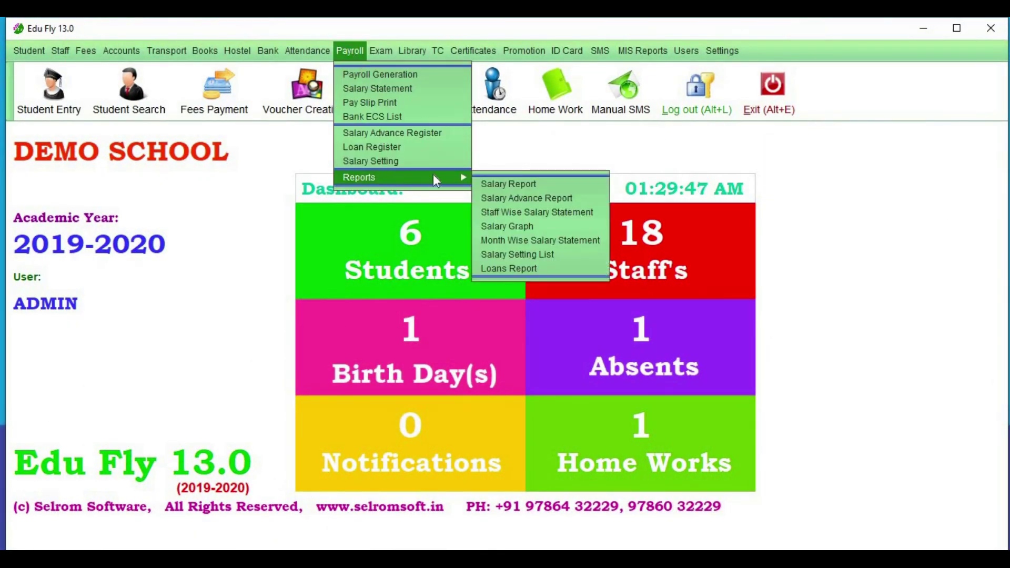
click(502, 270)
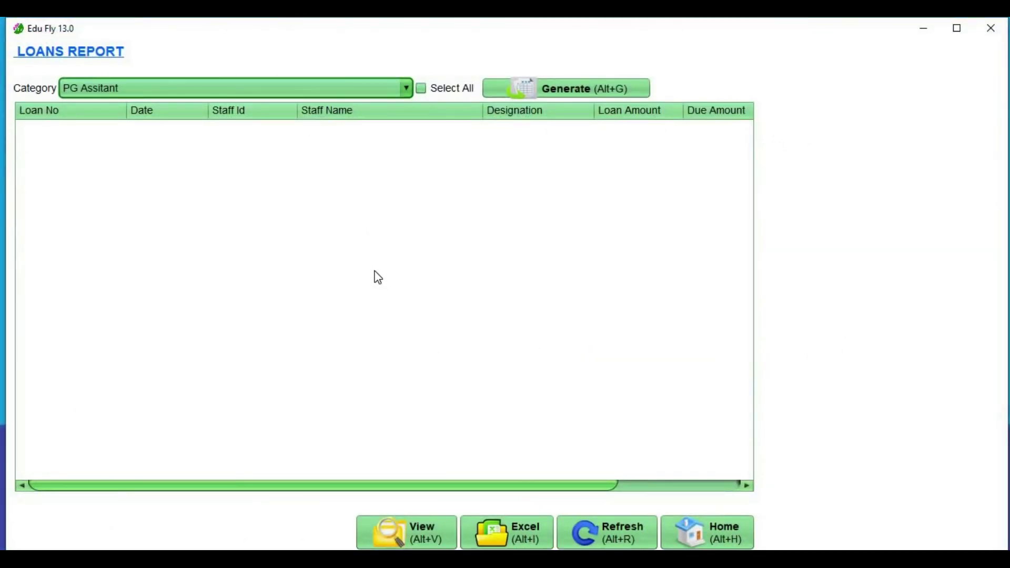
click(699, 526)
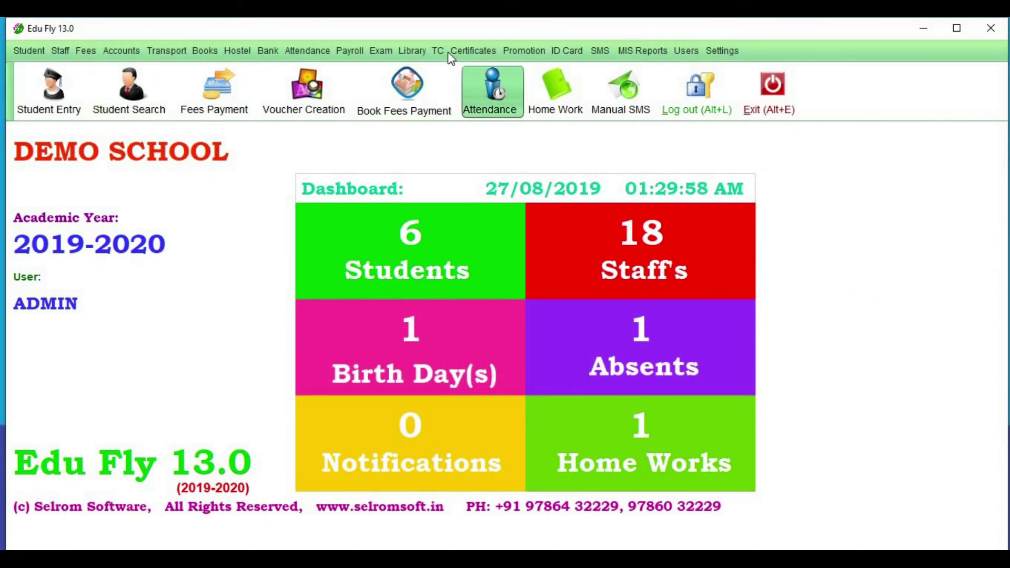
- Save the Staff Leave Deduction Setting with 1 leave allowed and salary deduction Yes, then close it
click(718, 49)
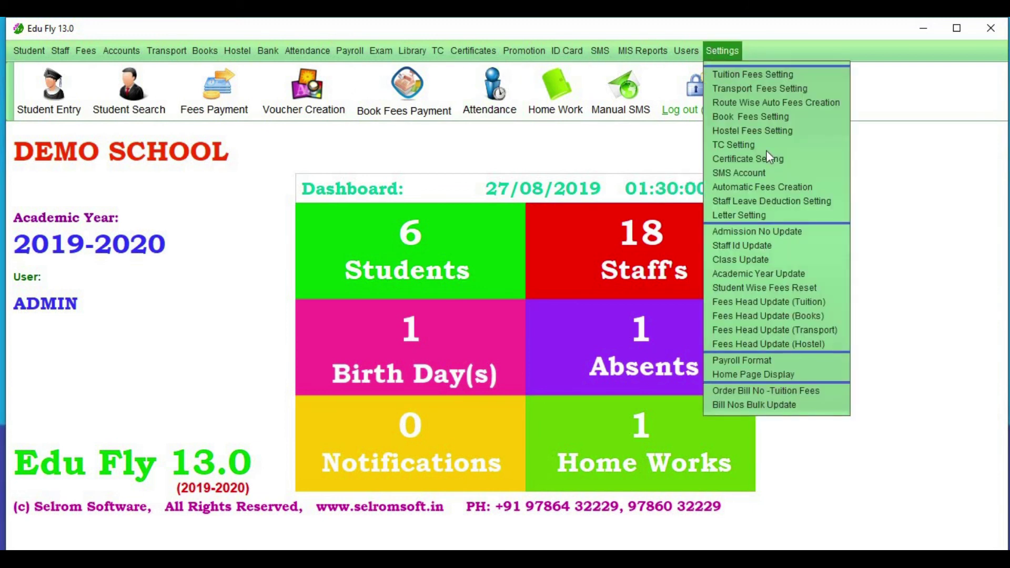
click(772, 202)
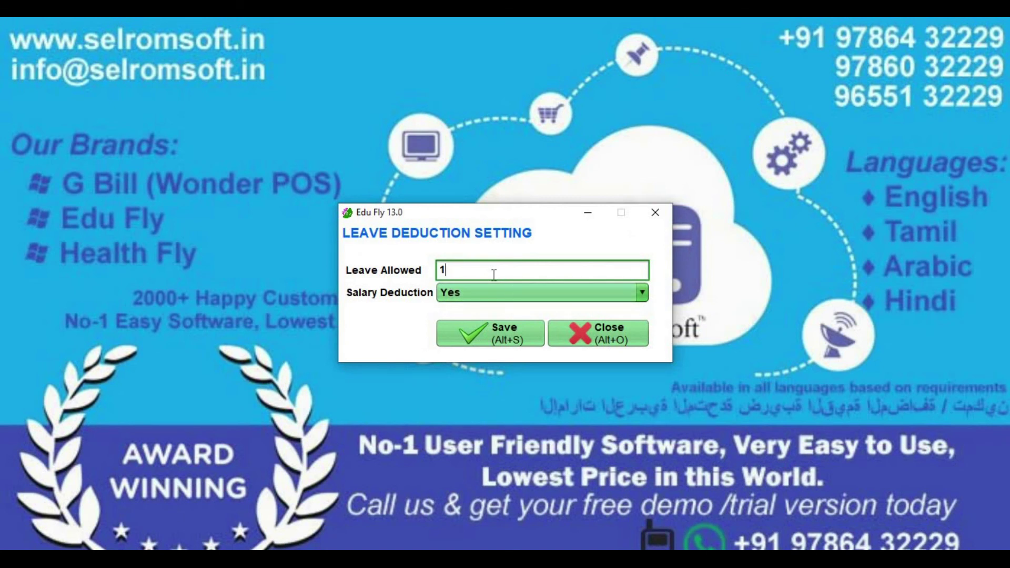
click(494, 294)
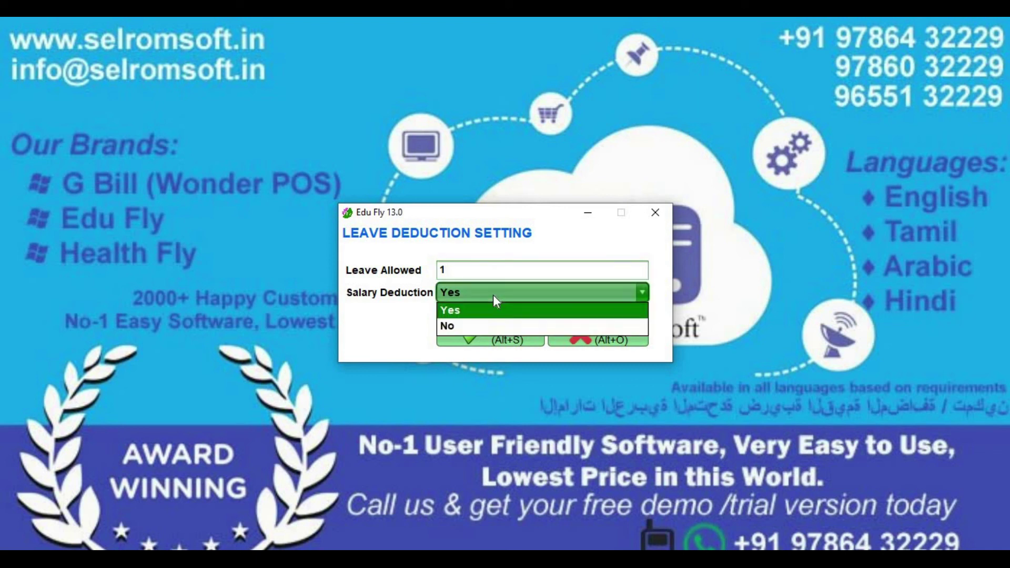
click(491, 312)
click(489, 341)
click(575, 301)
click(631, 341)
click(548, 317)
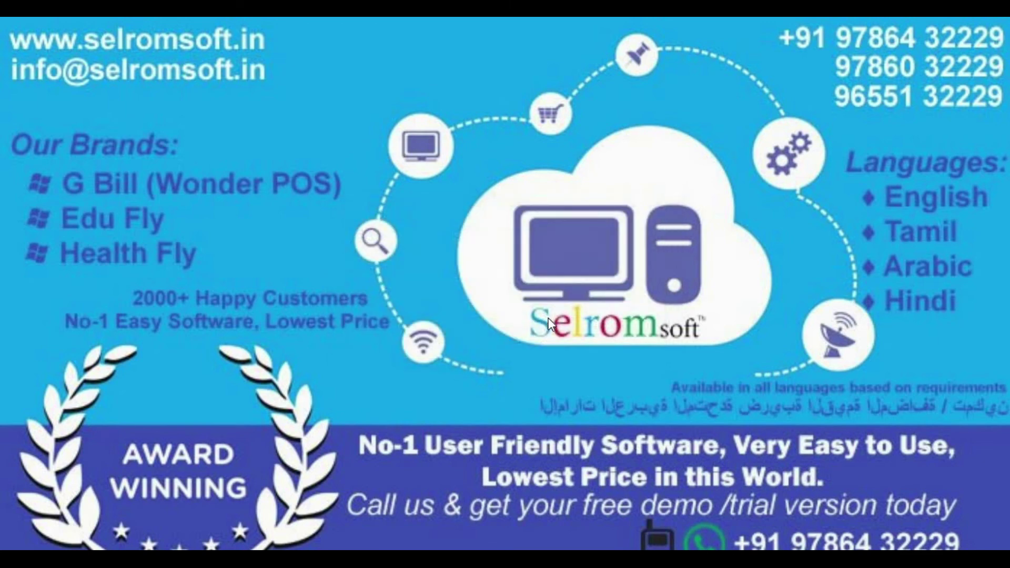